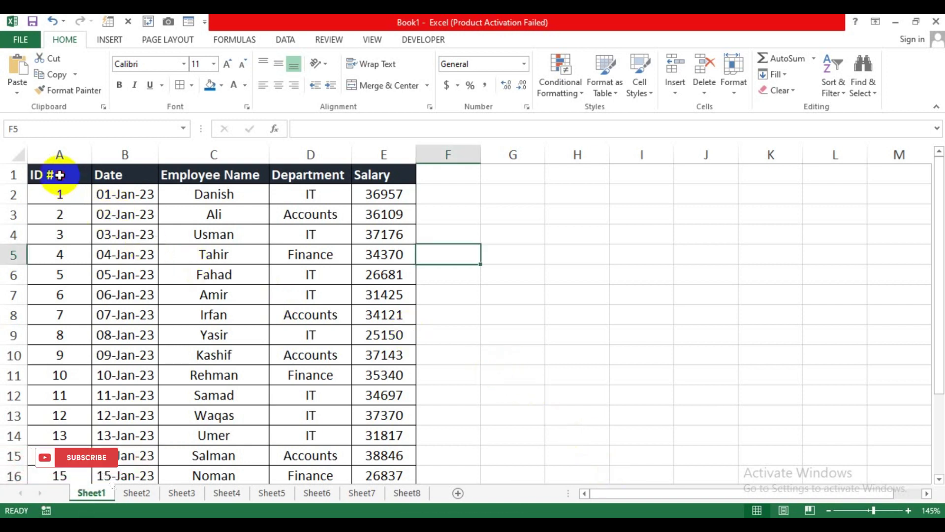
# - Examine the employee table's columns on Sheet1 and check the destination range on Sheet2
pyautogui.moveTo(69, 175); pyautogui.dragTo(401, 405)
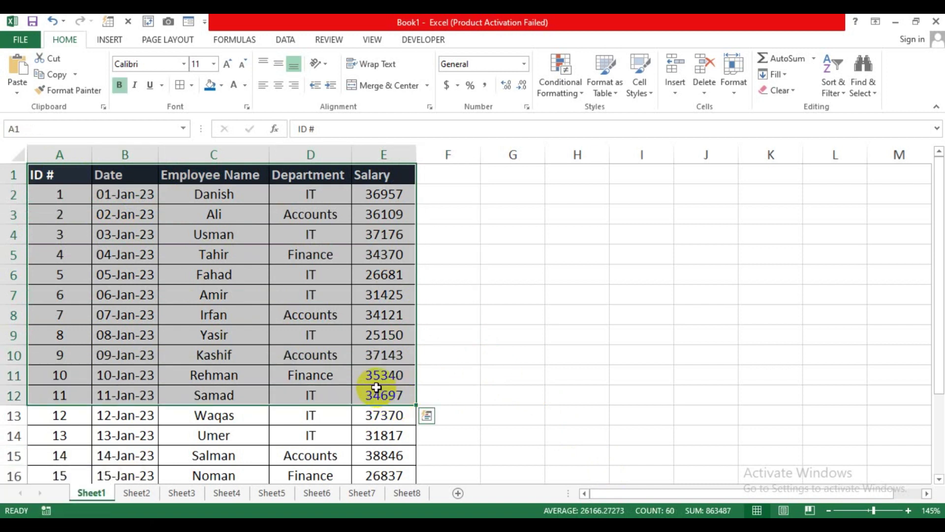
pyautogui.click(245, 274)
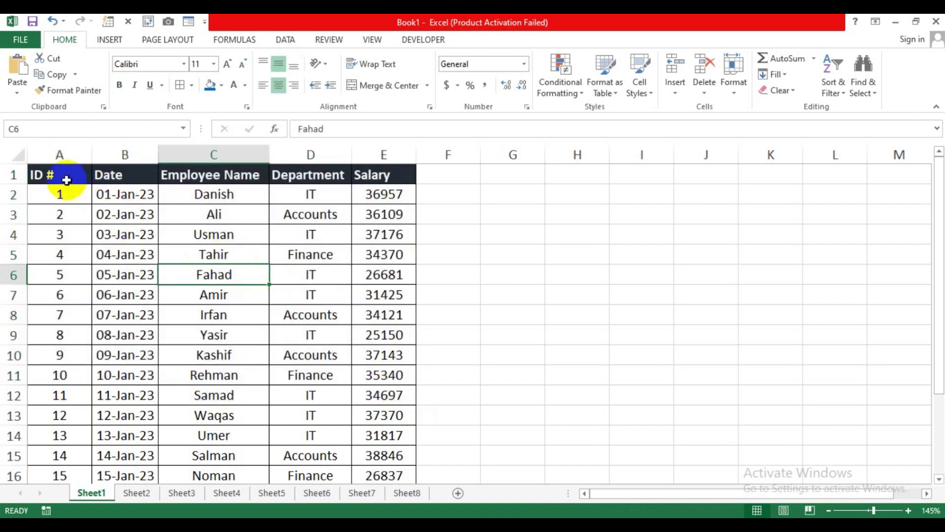
pyautogui.moveTo(67, 181); pyautogui.dragTo(62, 351)
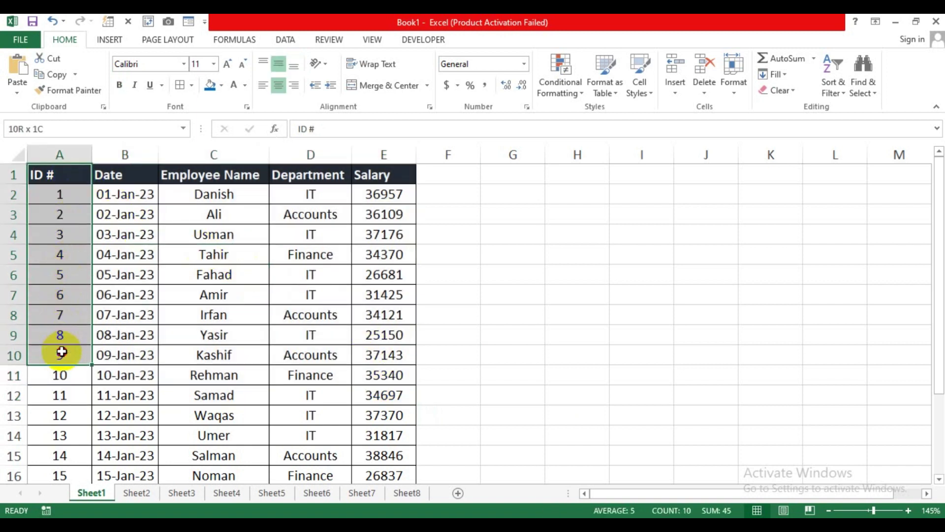
pyautogui.moveTo(212, 175); pyautogui.dragTo(213, 315)
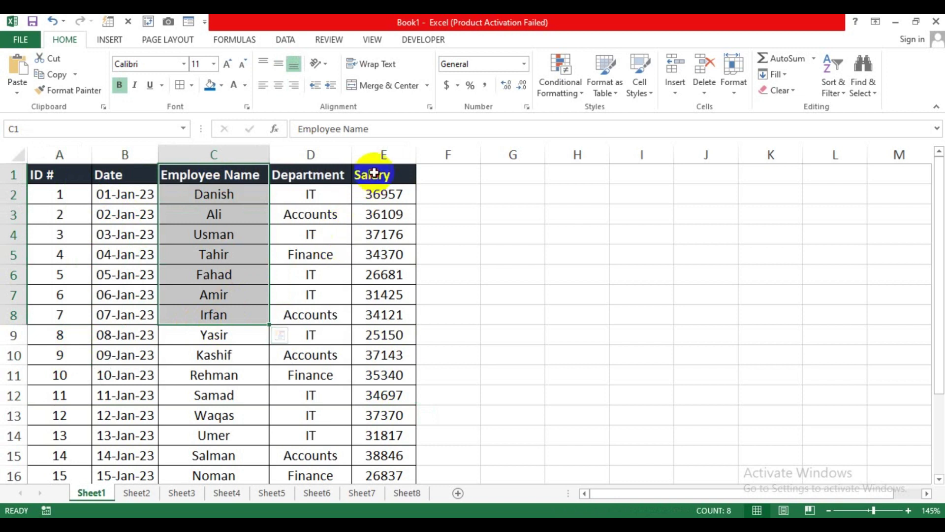
pyautogui.moveTo(374, 172); pyautogui.dragTo(371, 346)
pyautogui.click(218, 347)
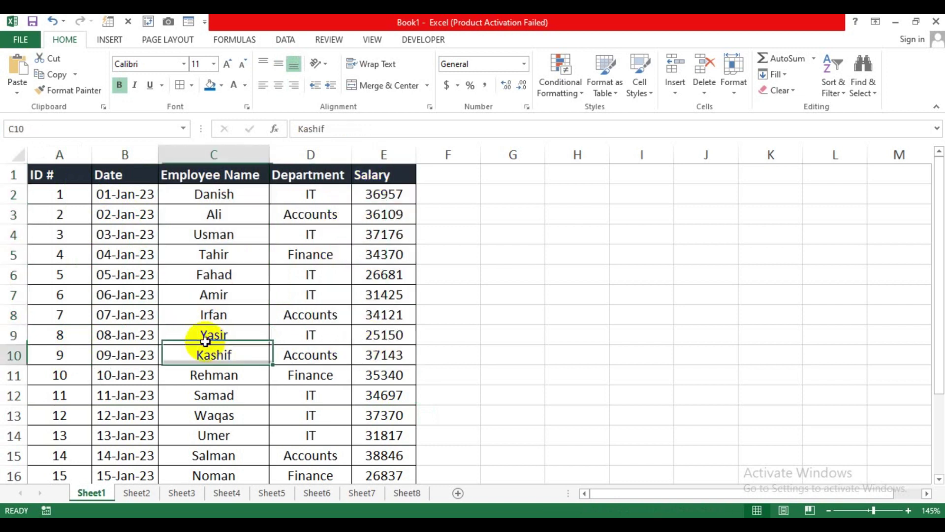
pyautogui.moveTo(59, 176); pyautogui.dragTo(58, 426)
pyautogui.click(140, 490)
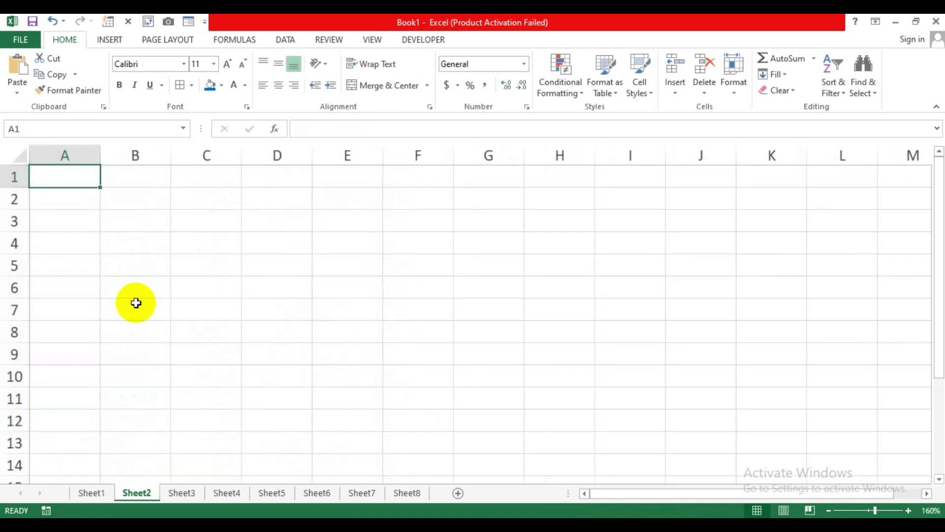
pyautogui.moveTo(80, 178); pyautogui.dragTo(80, 289)
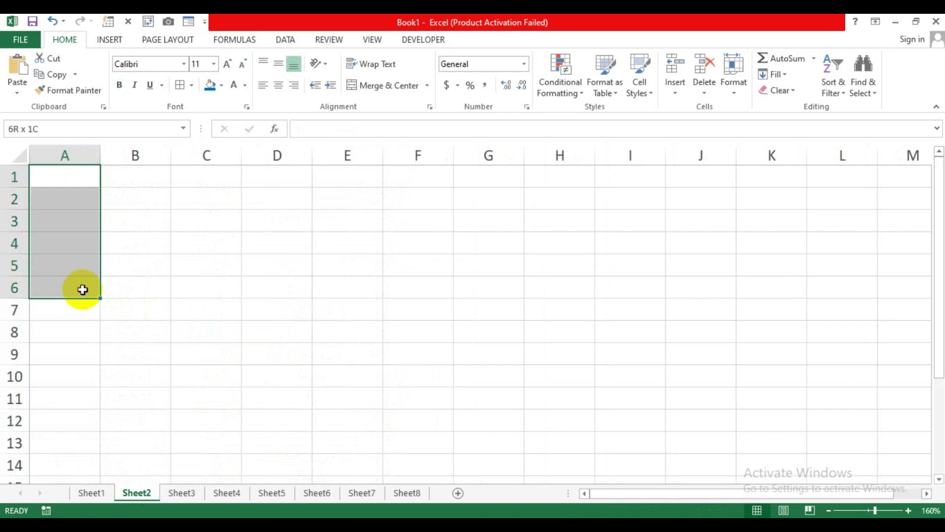
pyautogui.click(86, 398)
pyautogui.click(96, 493)
# - Hide the Date column (B) and the Department column (D) of the employee table on Sheet1
pyautogui.click(116, 198)
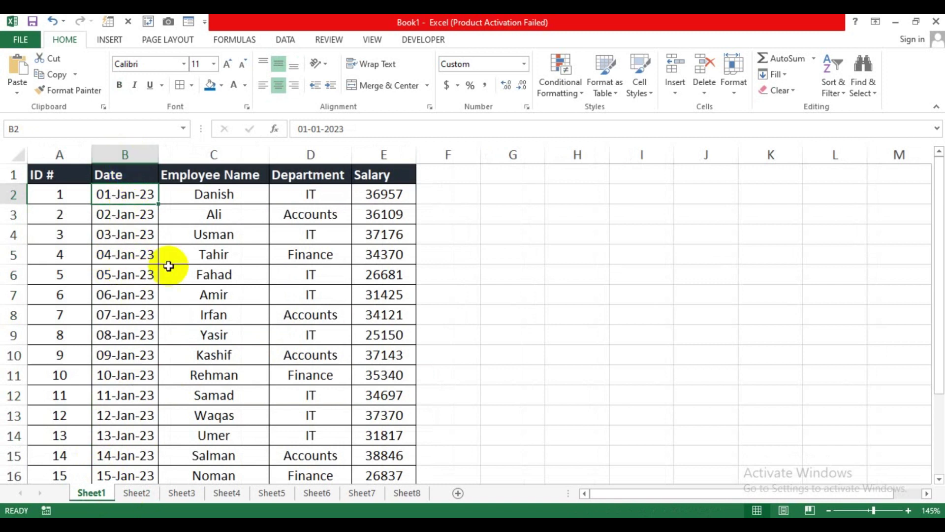
pyautogui.click(122, 153)
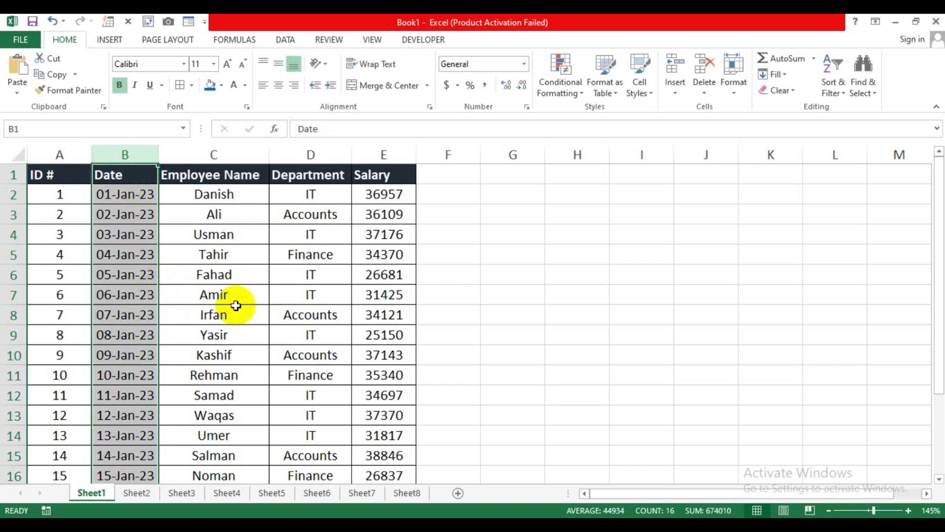
pyautogui.hotkey('ctrl', '0')
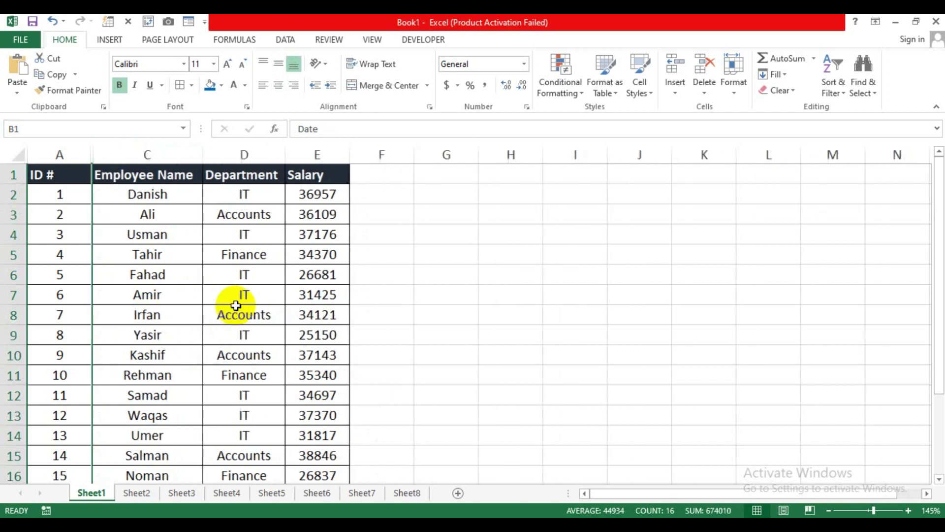
pyautogui.click(244, 154)
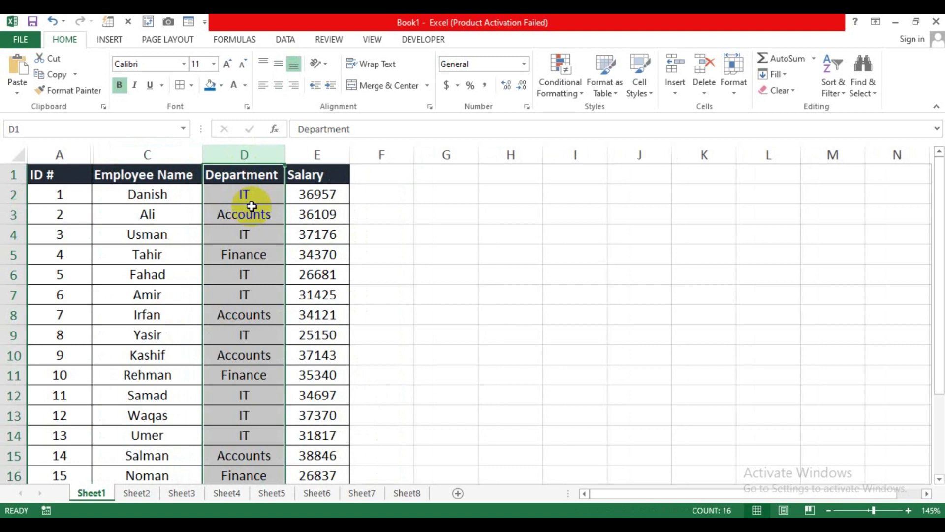
pyautogui.hotkey('ctrl', '0')
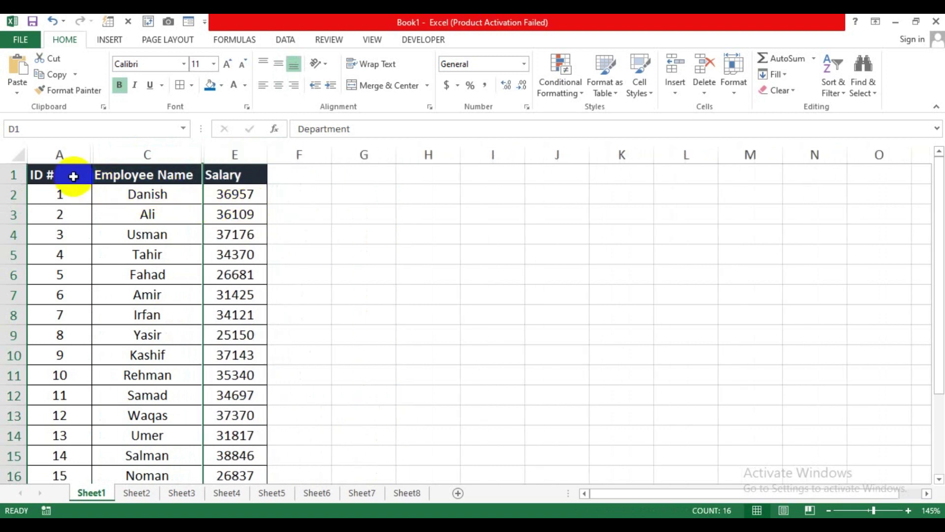
# - Try a plain copy and paste of Sheet1 range A1:E11 to cell A1 of Sheet2, checking the Date and Department columns
pyautogui.moveTo(67, 176); pyautogui.dragTo(229, 428)
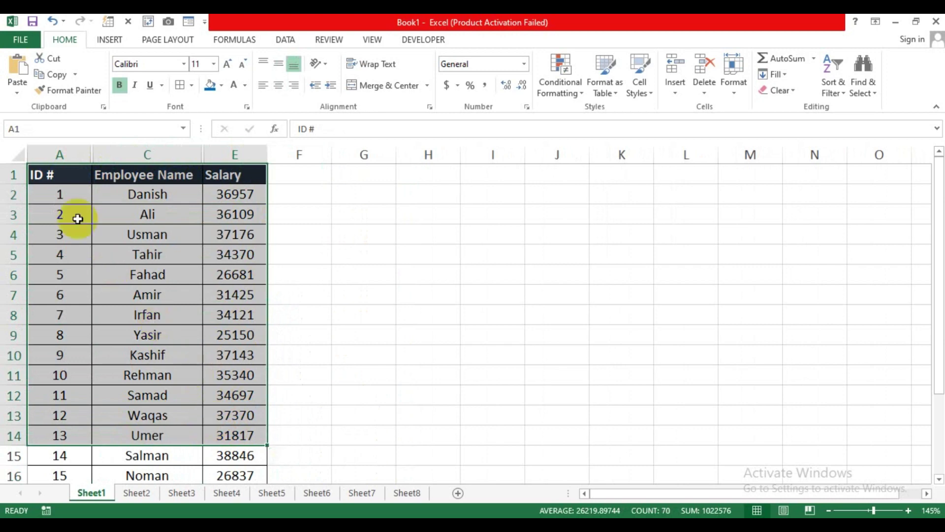
pyautogui.moveTo(54, 173); pyautogui.dragTo(260, 383)
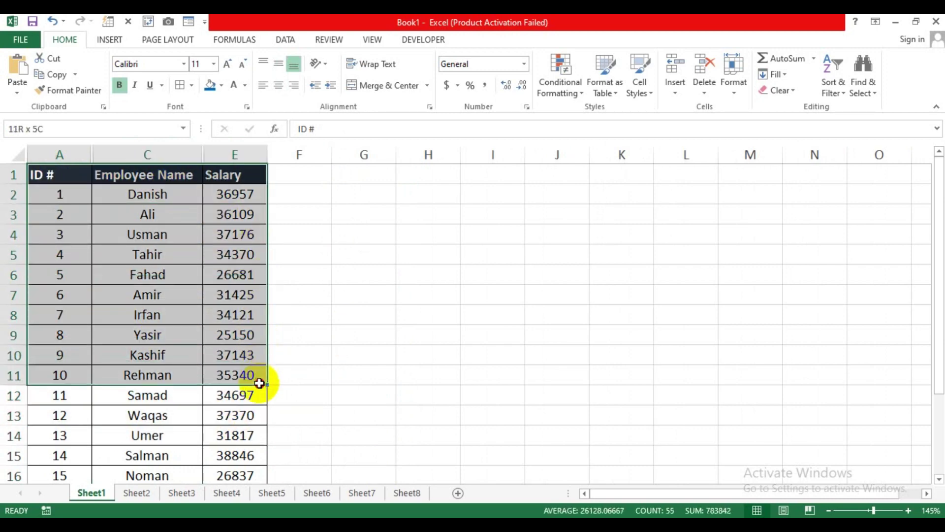
pyautogui.hotkey('ctrl', 'c')
pyautogui.click(137, 492)
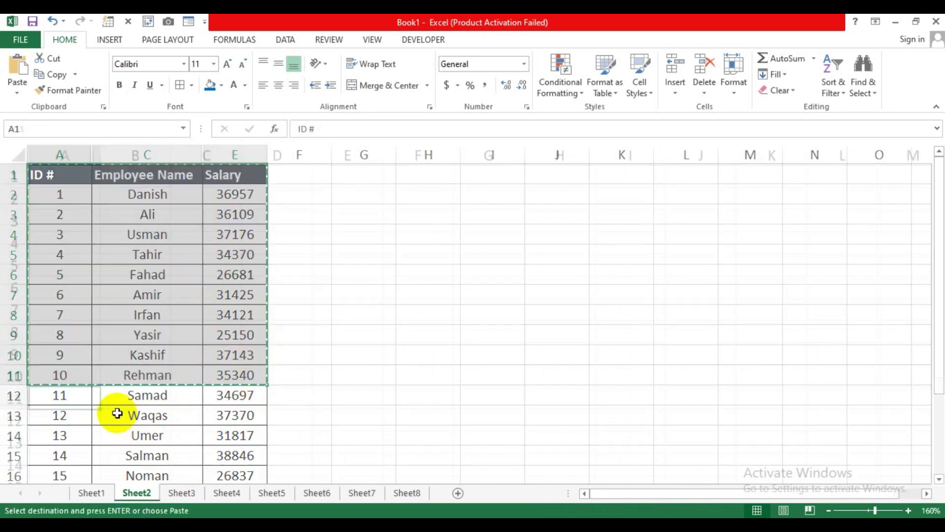
pyautogui.hotkey('ctrl', 'v')
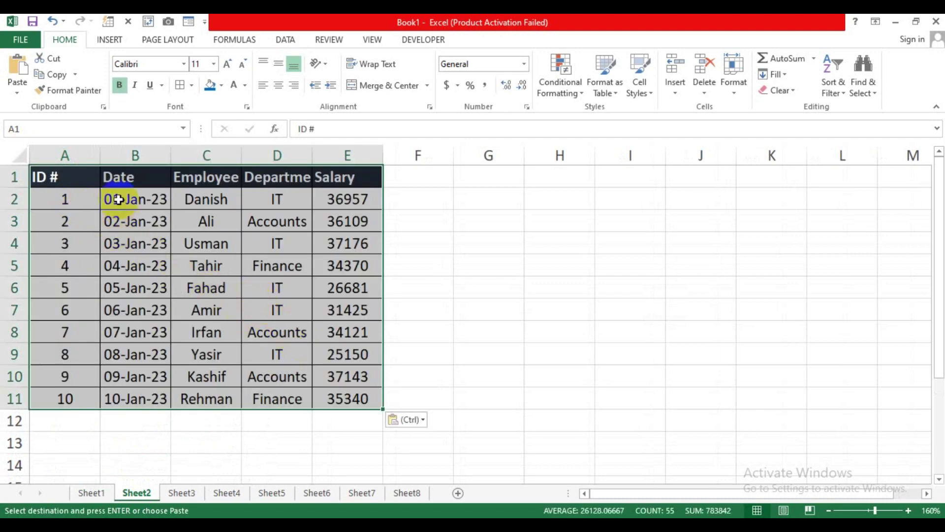
pyautogui.moveTo(129, 178); pyautogui.dragTo(140, 325)
pyautogui.moveTo(283, 177); pyautogui.dragTo(293, 305)
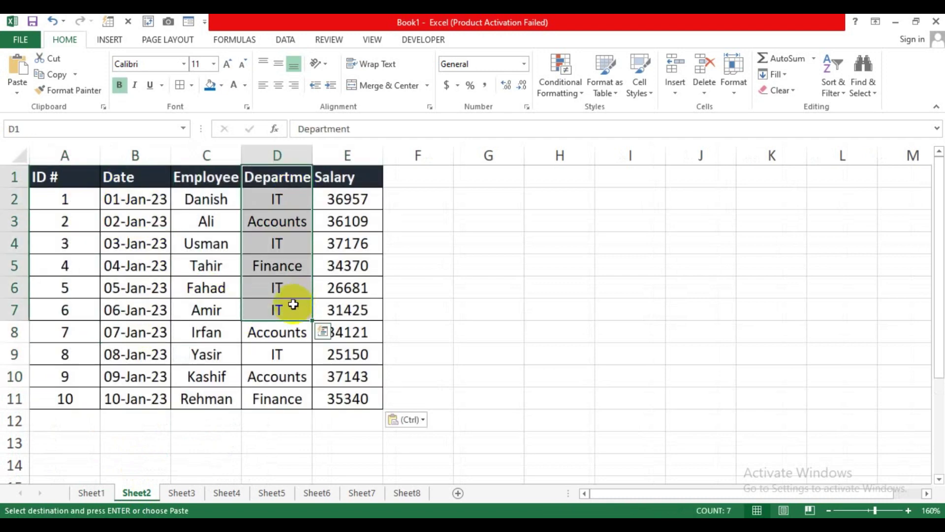
# - Undo the paste on Sheet2, return to Sheet1 and cancel the pending copy
pyautogui.hotkey('ctrl', 'z')
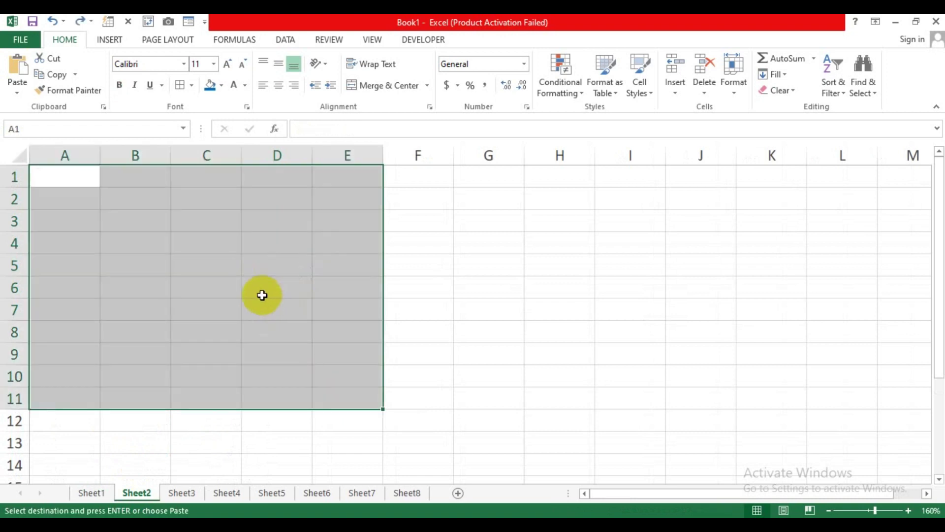
pyautogui.click(203, 415)
pyautogui.click(92, 493)
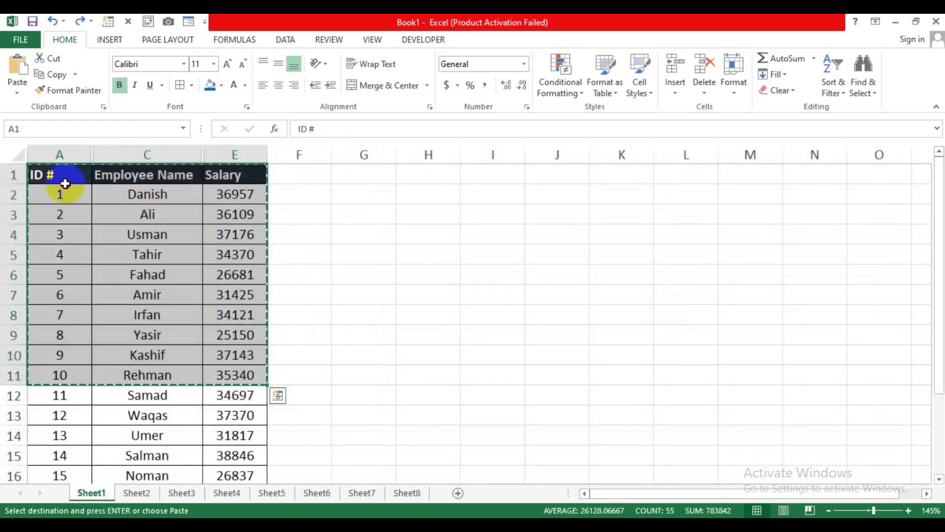
pyautogui.moveTo(59, 181); pyautogui.dragTo(59, 254)
pyautogui.moveTo(144, 175); pyautogui.dragTo(182, 252)
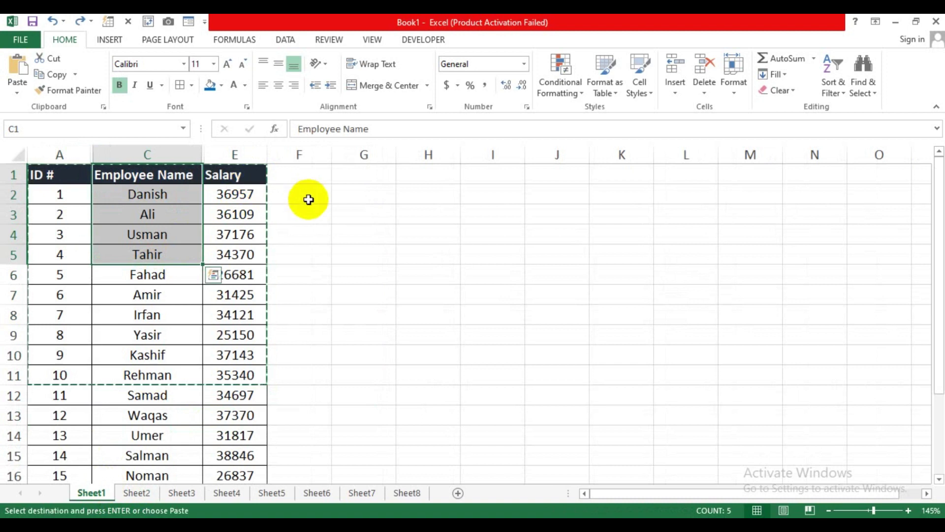
pyautogui.click(310, 197)
pyautogui.press('Escape')
pyautogui.click(307, 238)
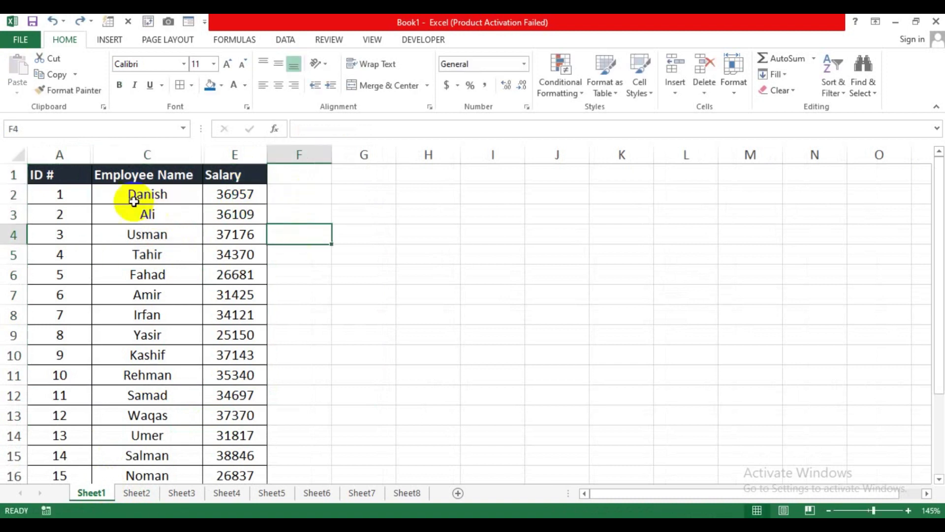
# - Select A1:E11 on Sheet1 and limit the selection to visible cells only using Go To Special
pyautogui.moveTo(54, 176); pyautogui.dragTo(230, 376)
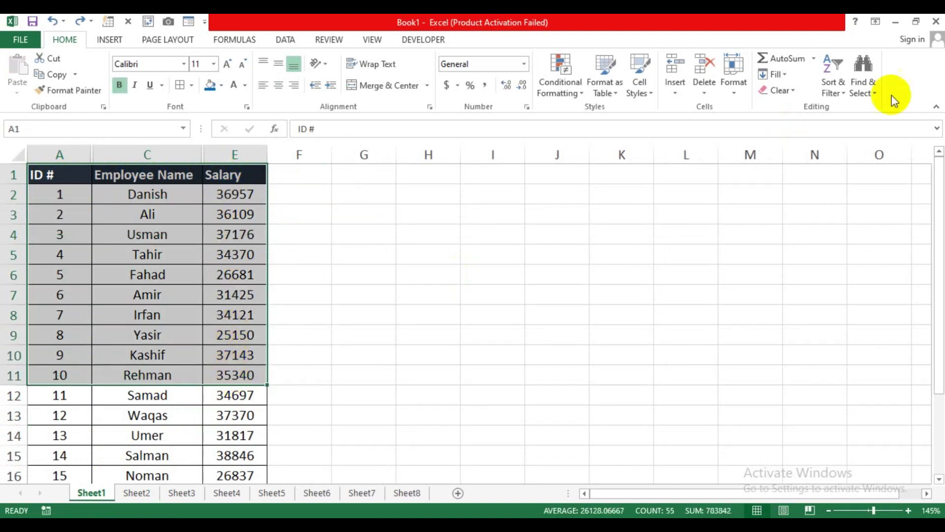
pyautogui.click(862, 86)
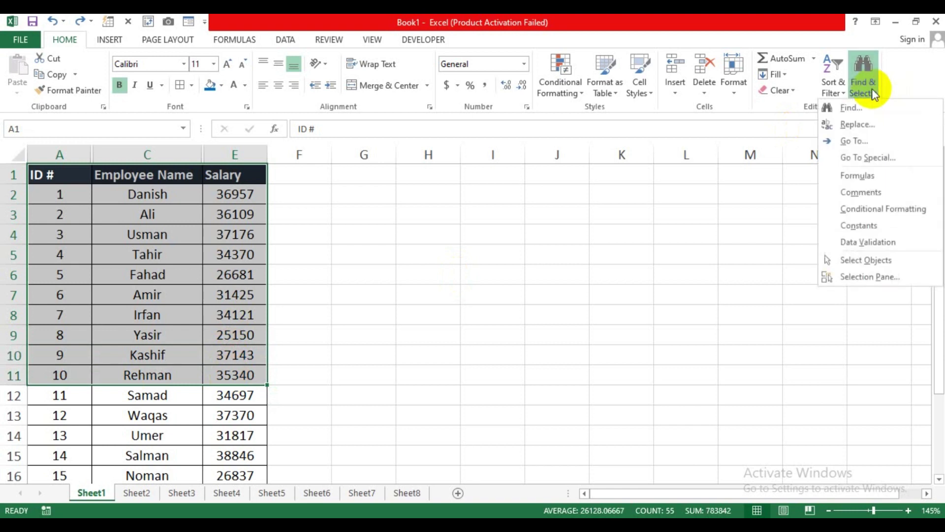
pyautogui.click(870, 159)
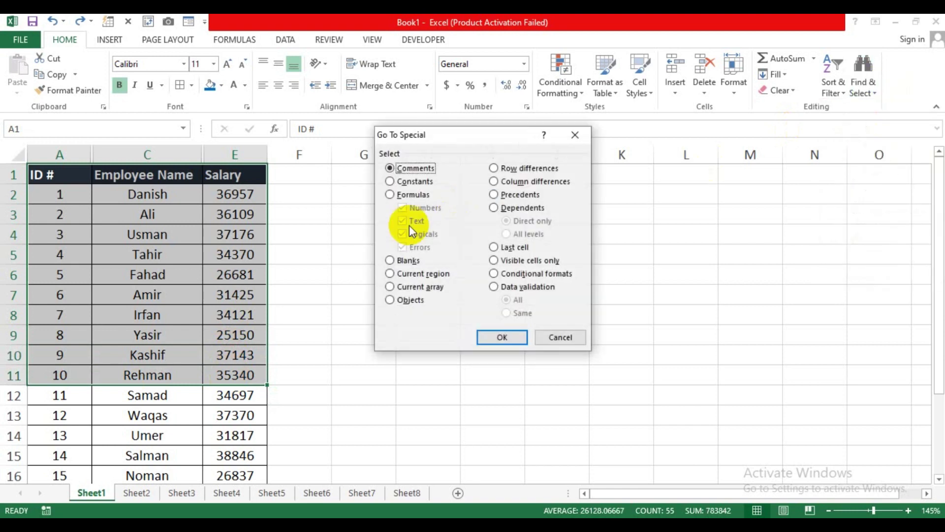
pyautogui.moveTo(439, 143); pyautogui.dragTo(346, 180)
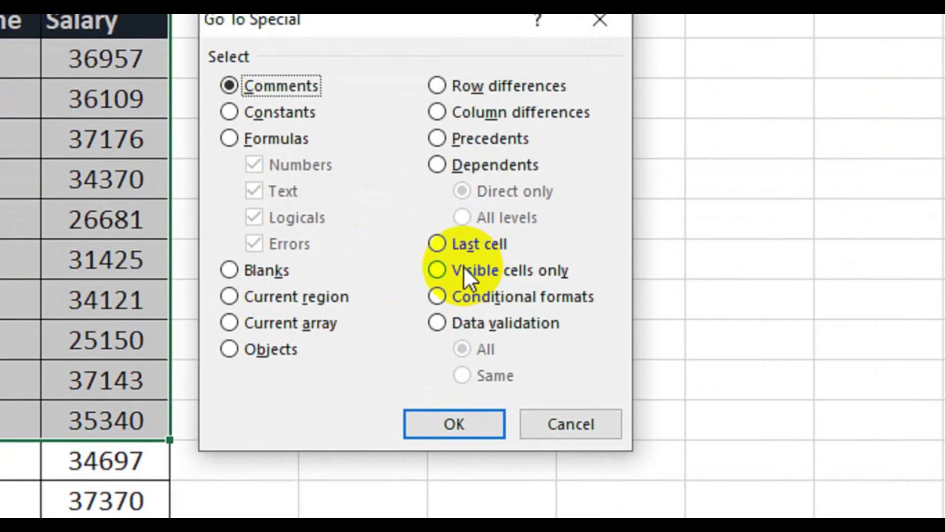
pyautogui.click(403, 300)
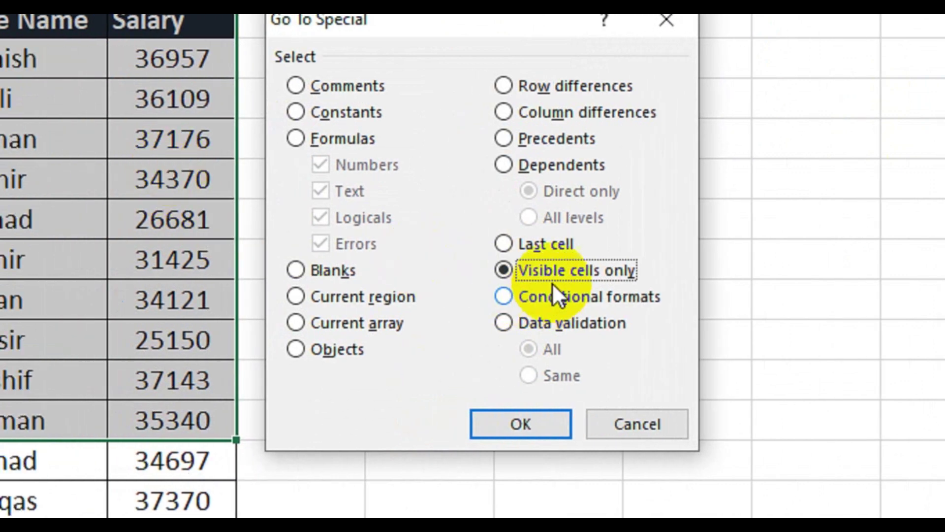
pyautogui.click(503, 424)
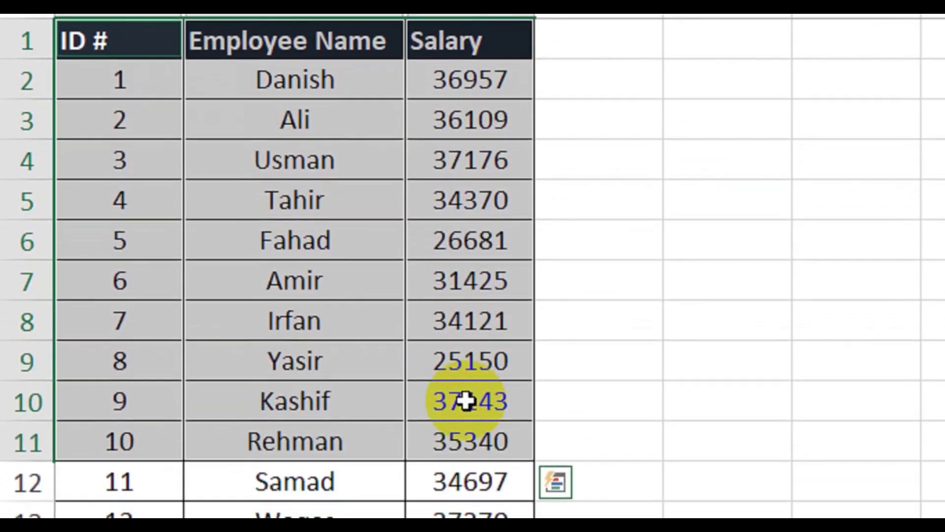
# - Copy the selected visible cells to cell A1 of Sheet2 and autofit the width of the Employee Name column
pyautogui.hotkey('ctrl', 'c')
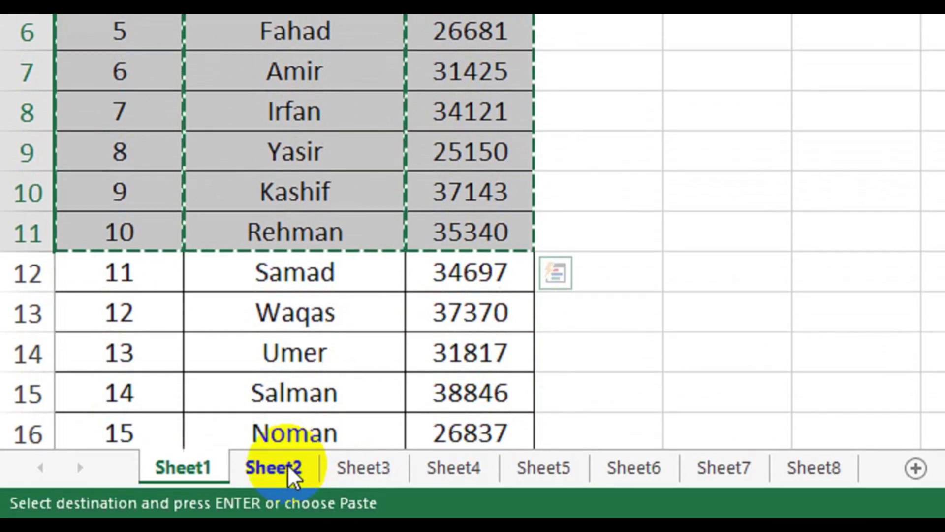
pyautogui.click(286, 471)
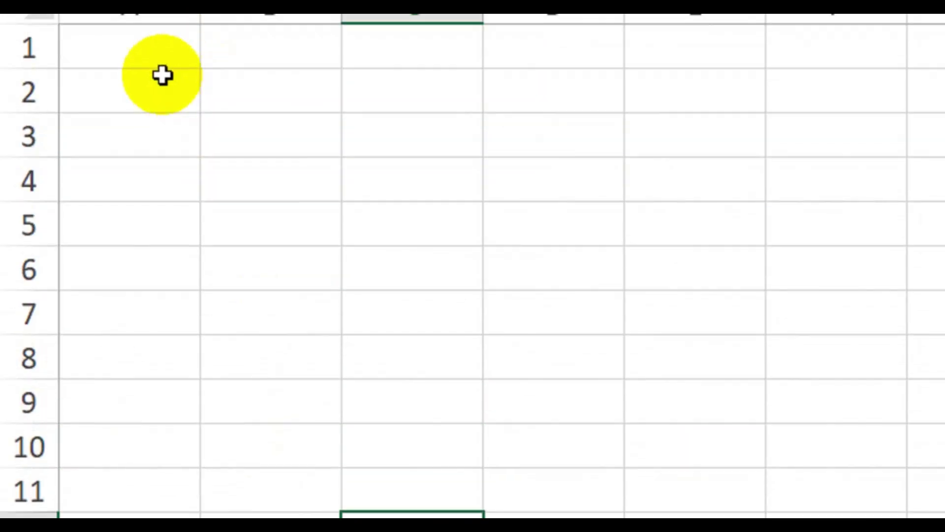
pyautogui.hotkey('ctrl', 'v')
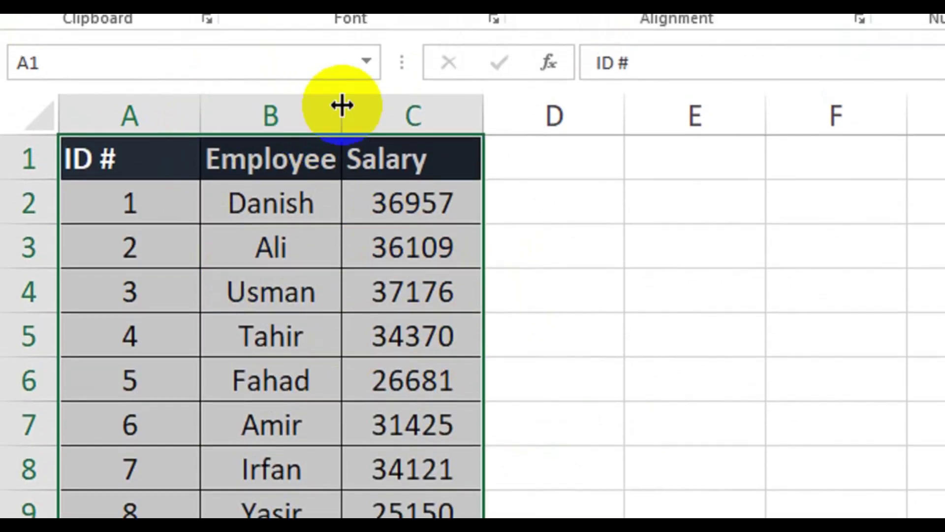
pyautogui.doubleClick(342, 74)
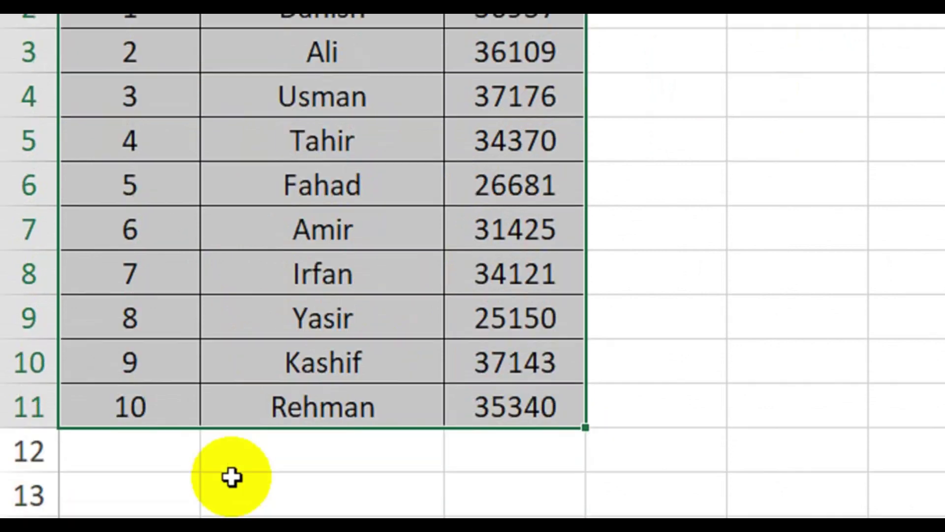
# - Return to Sheet1, clear the pending copy, reselect A1:E11 and restrict the selection to its visible cells
pyautogui.click(190, 470)
pyautogui.click(323, 49)
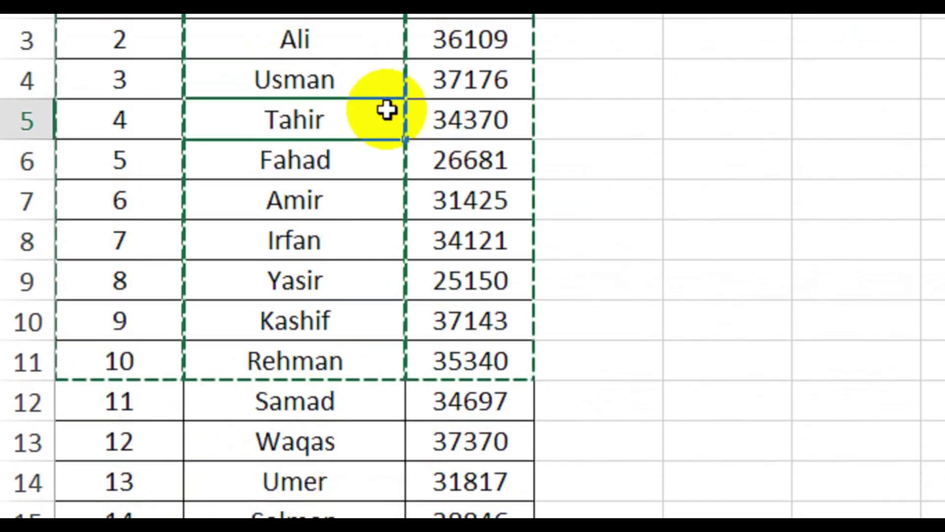
pyautogui.click(578, 226)
pyautogui.moveTo(591, 270); pyautogui.dragTo(634, 294)
pyautogui.click(342, 94)
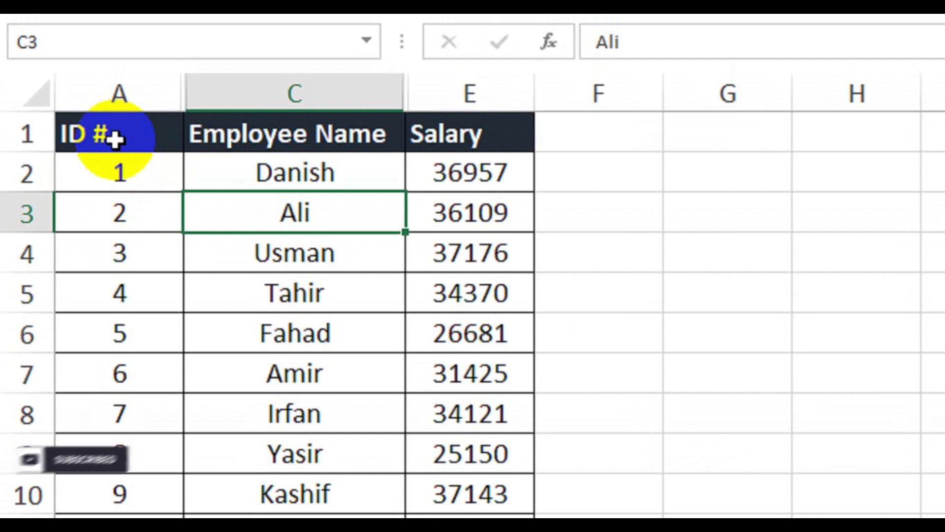
pyautogui.click(114, 139)
pyautogui.moveTo(233, 166); pyautogui.dragTo(503, 531)
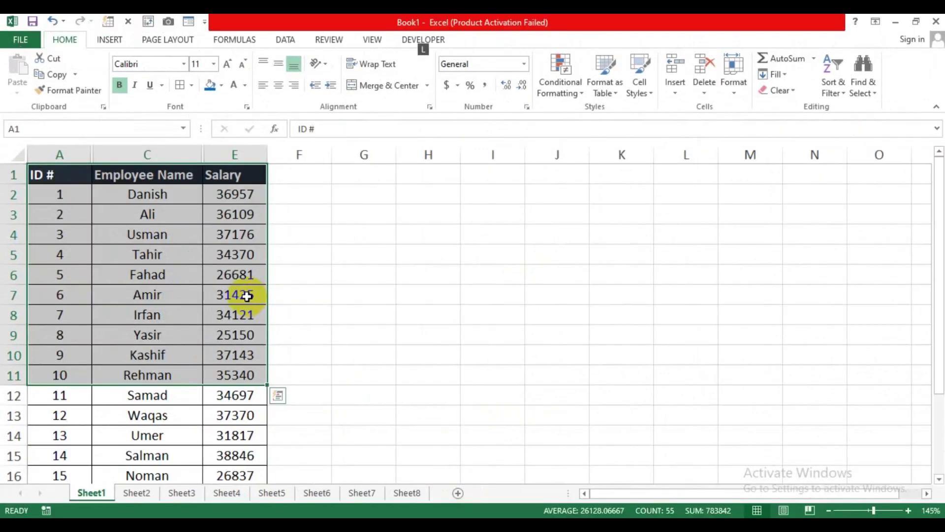
pyautogui.hotkey('alt', ';')
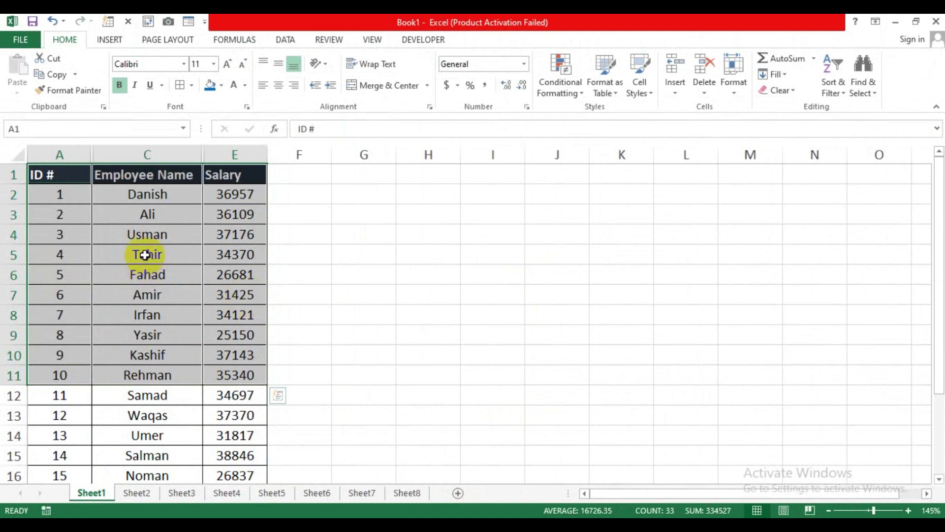
# - Copy the selected visible cells from Sheet1 to cell E1 of Sheet2 and autofit the width of the pasted Employee Name column
pyautogui.hotkey('ctrl', 'c')
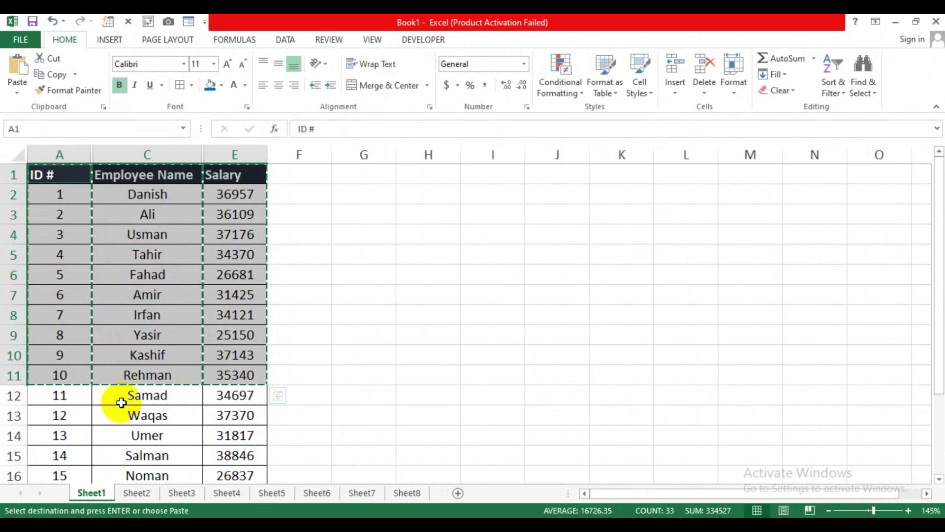
pyautogui.click(143, 492)
pyautogui.moveTo(316, 207); pyautogui.dragTo(385, 180)
pyautogui.click(385, 180)
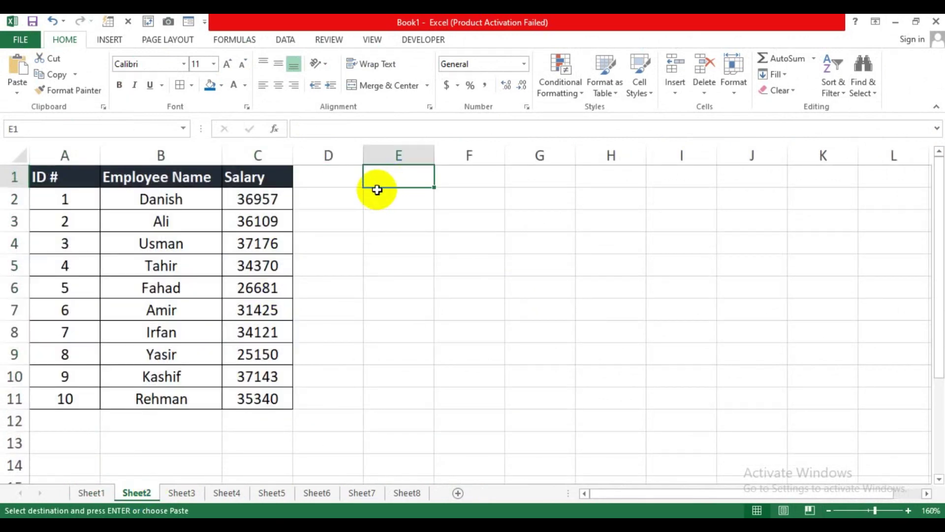
pyautogui.hotkey('ctrl', 'v')
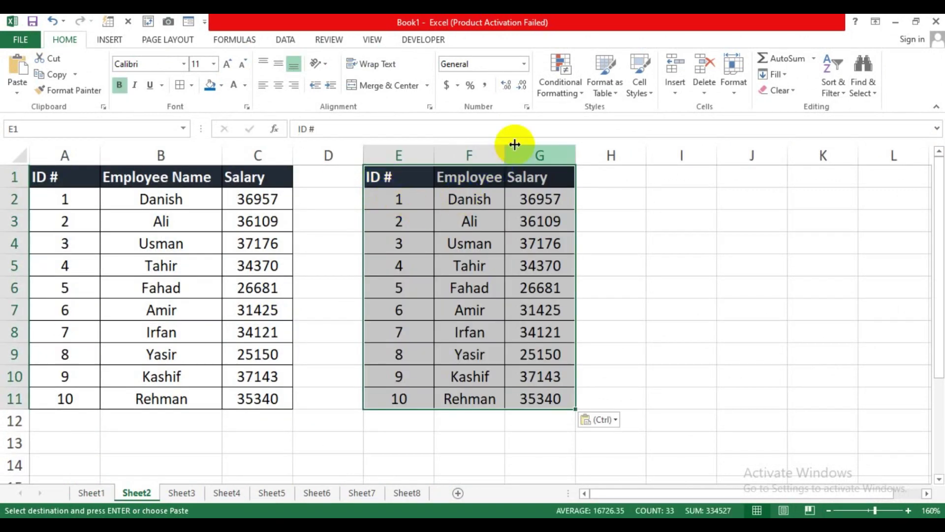
pyautogui.doubleClick(504, 156)
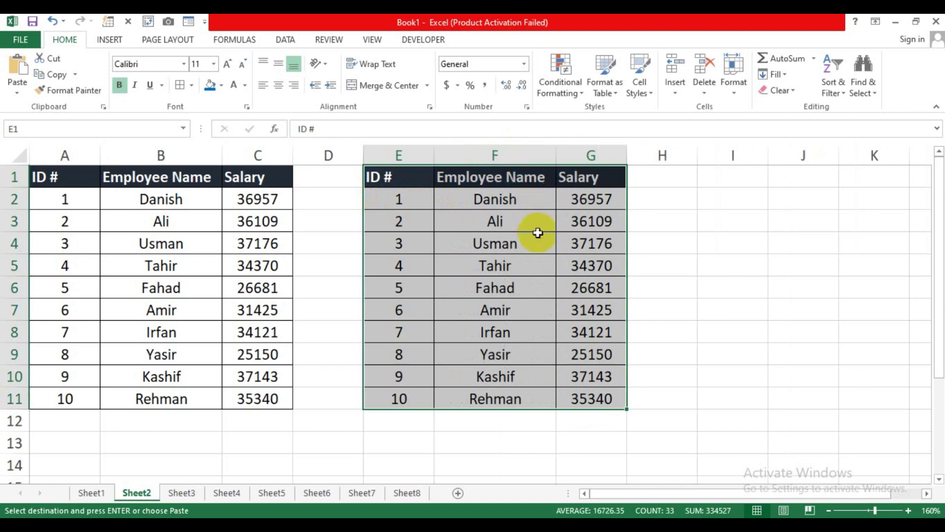
# - Switch to Sheet3 and look over the unformatted employee table in columns A to E
pyautogui.click(182, 492)
pyautogui.click(440, 347)
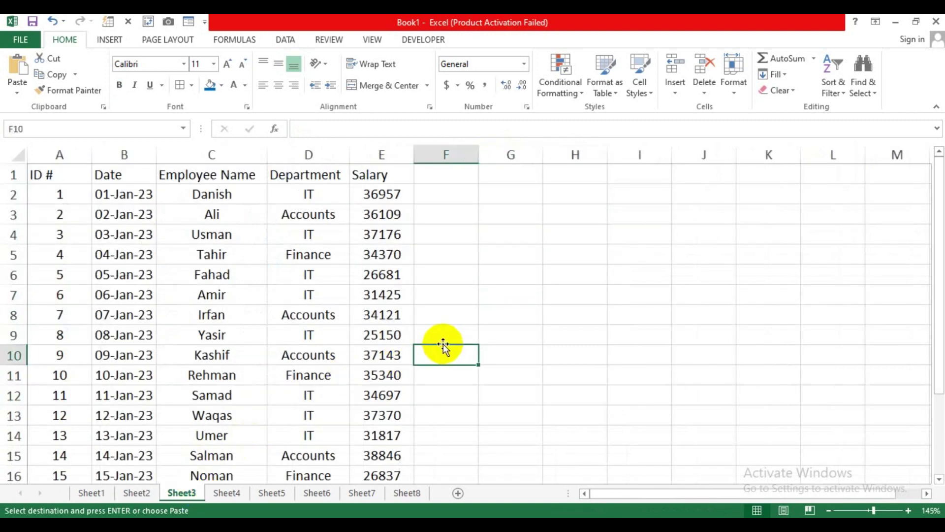
pyautogui.moveTo(78, 173); pyautogui.dragTo(356, 417)
pyautogui.click(463, 350)
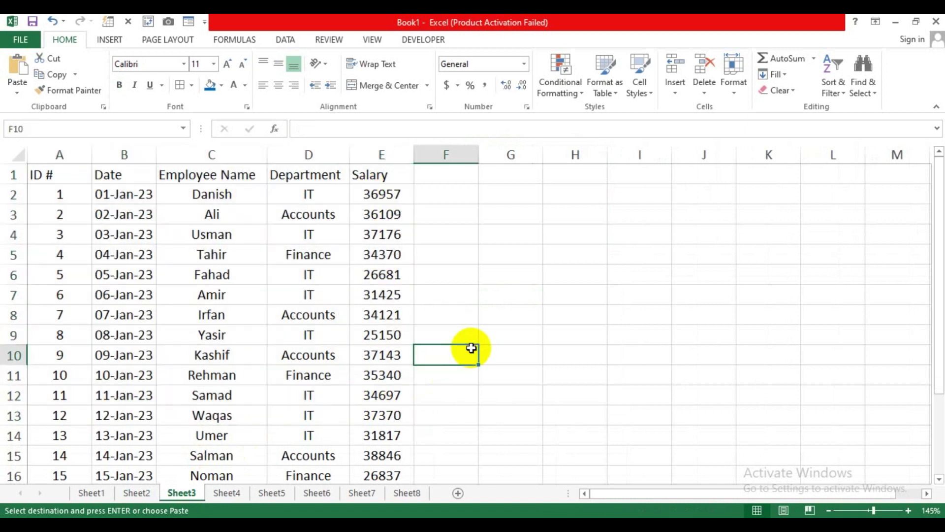
pyautogui.click(511, 348)
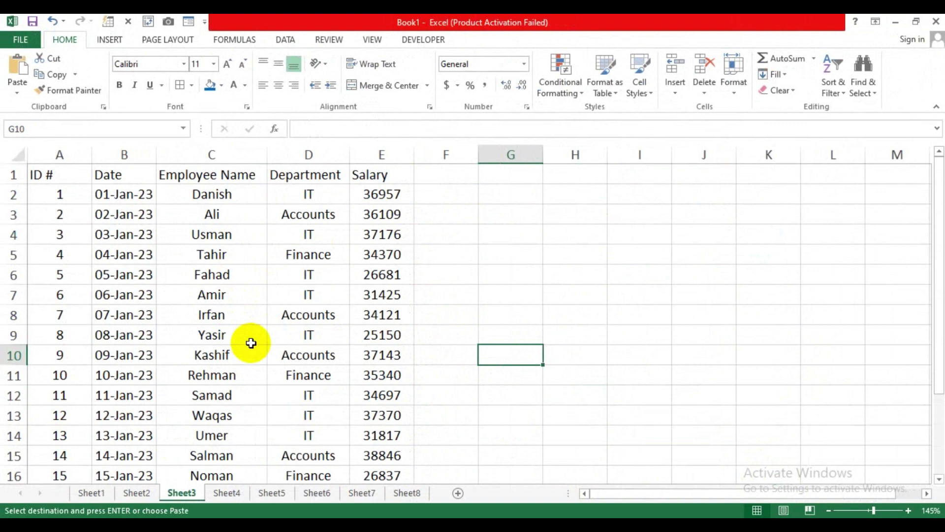
pyautogui.hotkey('alt', 'o')
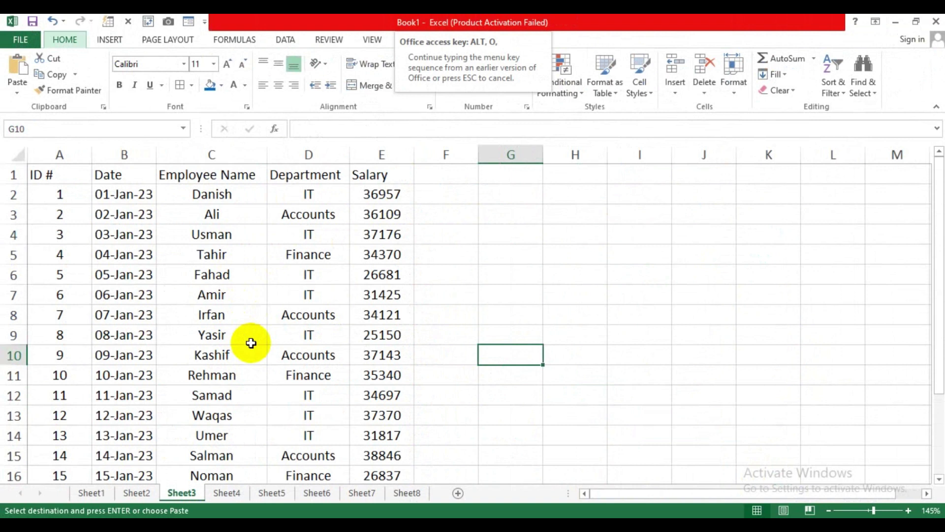
pyautogui.click(251, 342)
pyautogui.hotkey('alt', 'o')
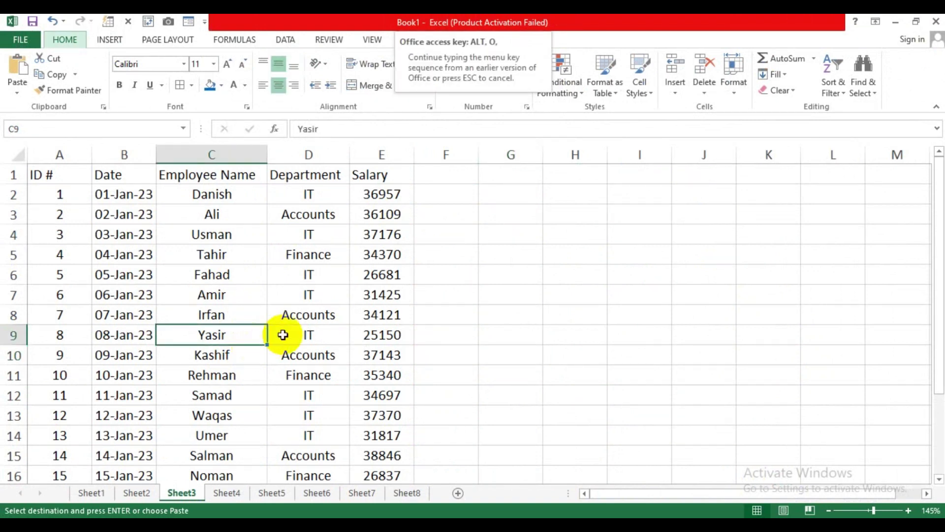
pyautogui.click(424, 291)
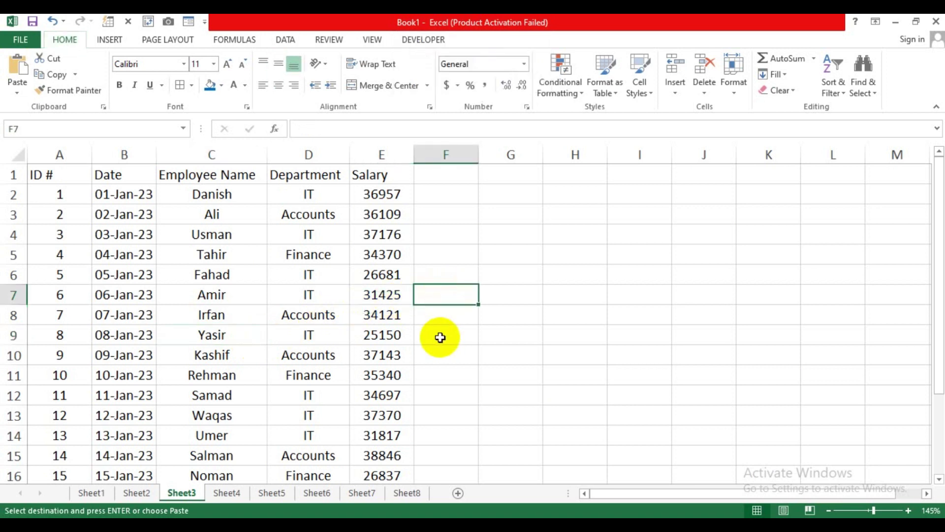
pyautogui.hotkey('alt', 'o')
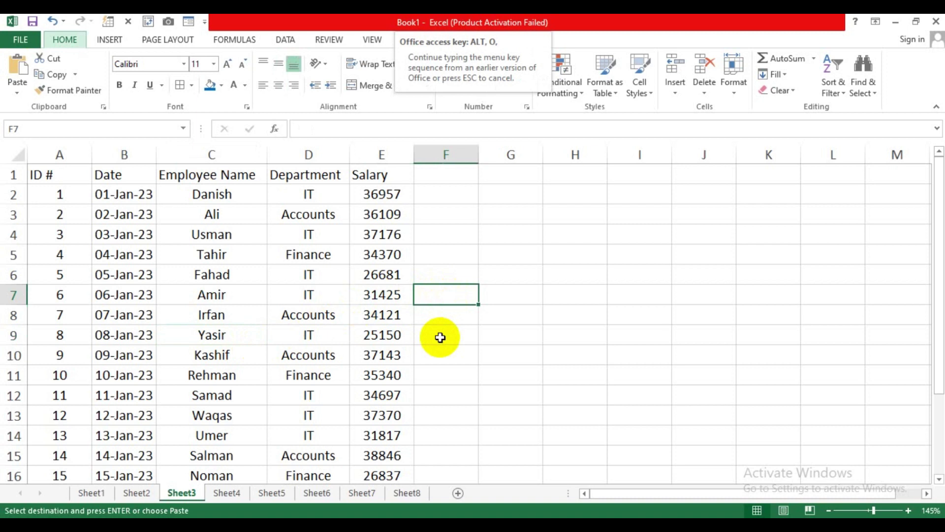
pyautogui.click(440, 338)
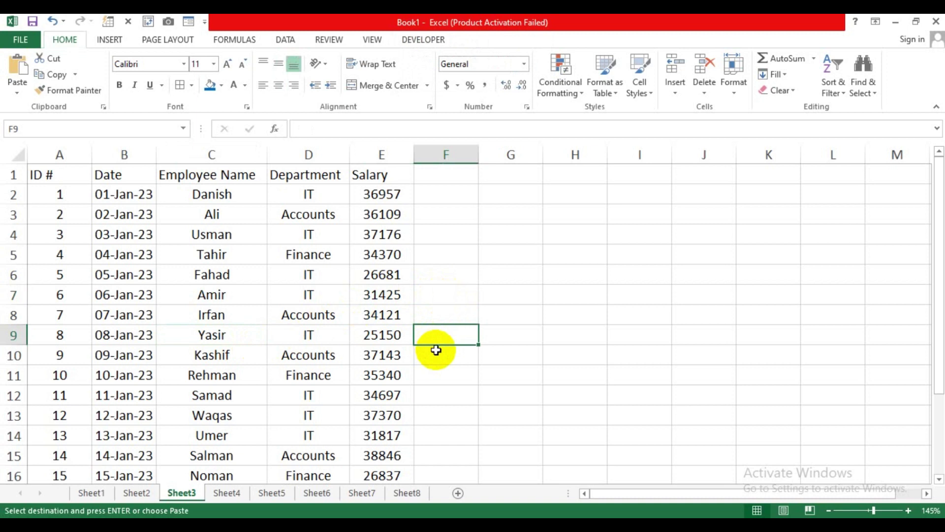
pyautogui.press('alt')
pyautogui.press('o')
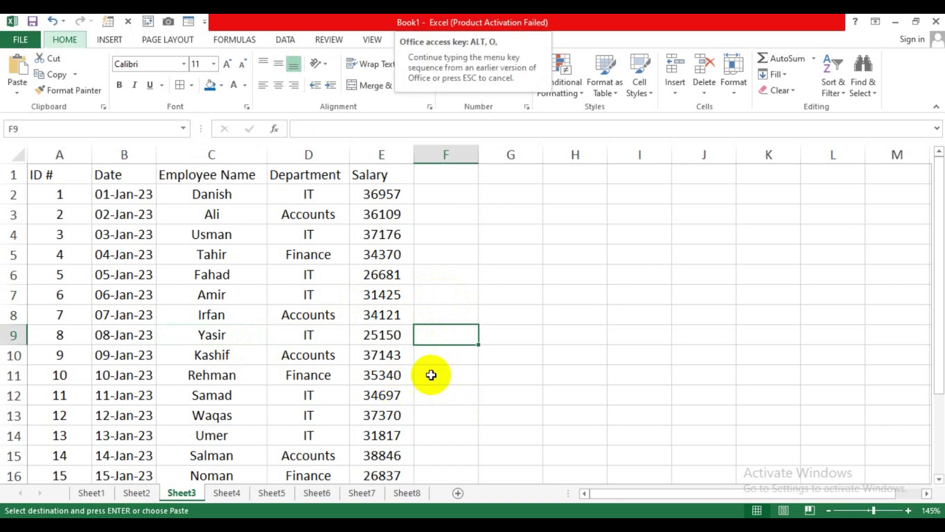
pyautogui.click(433, 374)
pyautogui.click(341, 340)
pyautogui.press('alt')
pyautogui.press('o')
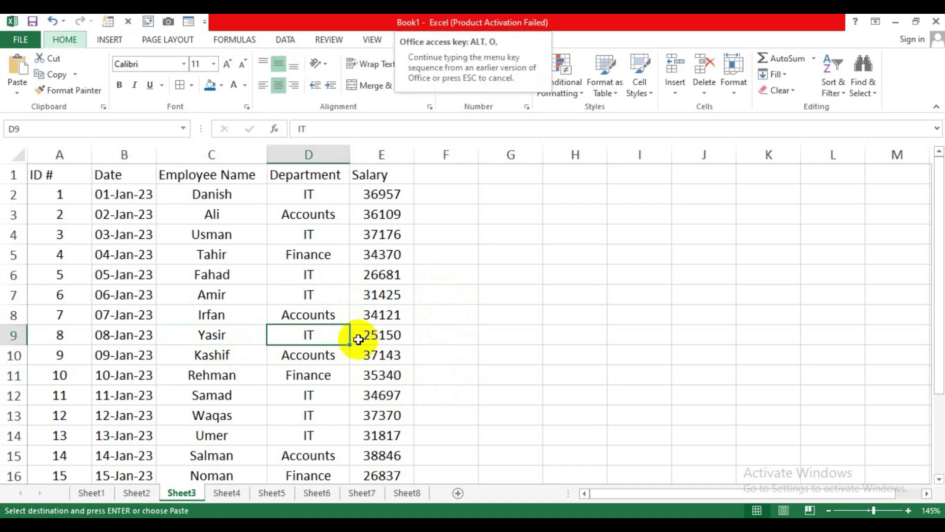
pyautogui.click(358, 339)
pyautogui.click(278, 323)
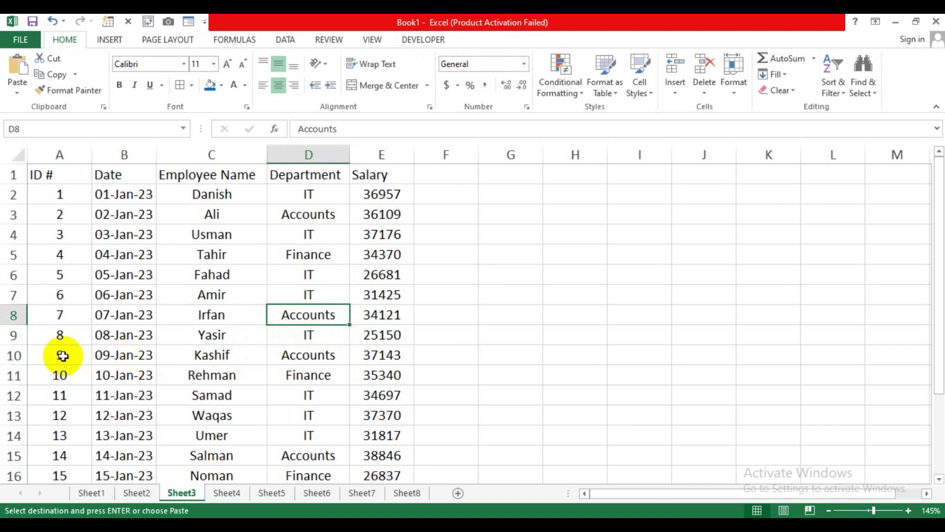
pyautogui.hotkey('alt', 'o')
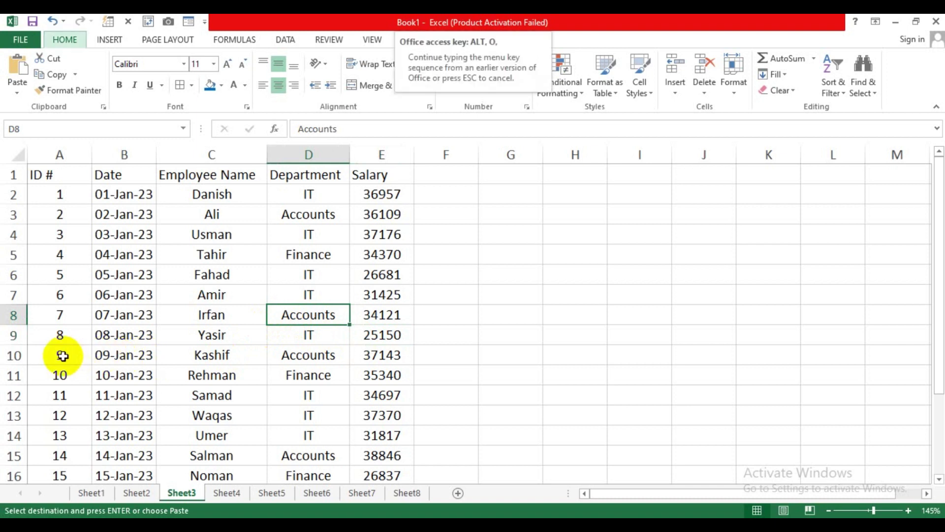
pyautogui.press('a')
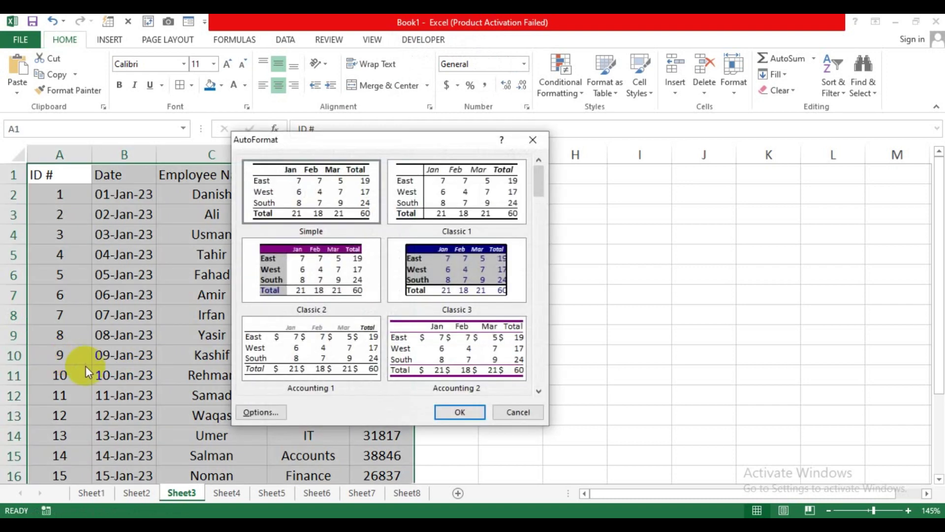
pyautogui.click(480, 412)
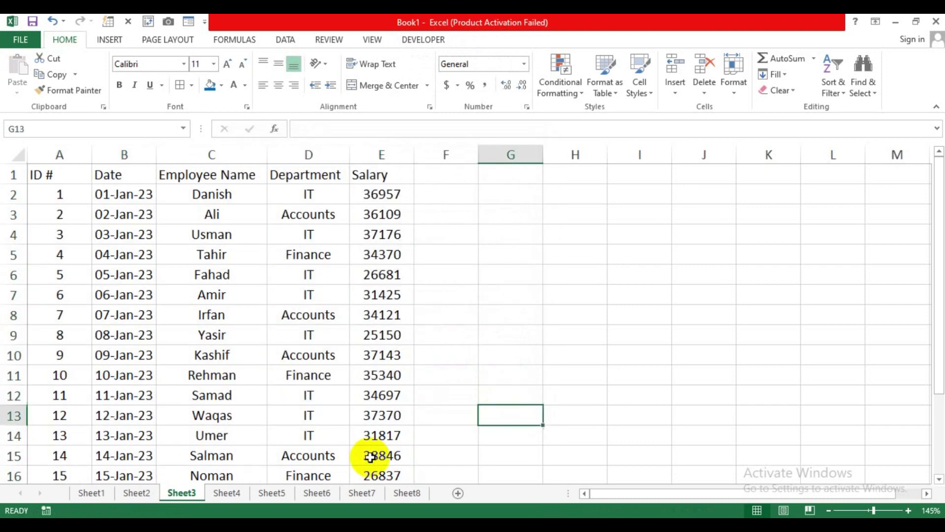
pyautogui.click(134, 492)
pyautogui.click(298, 449)
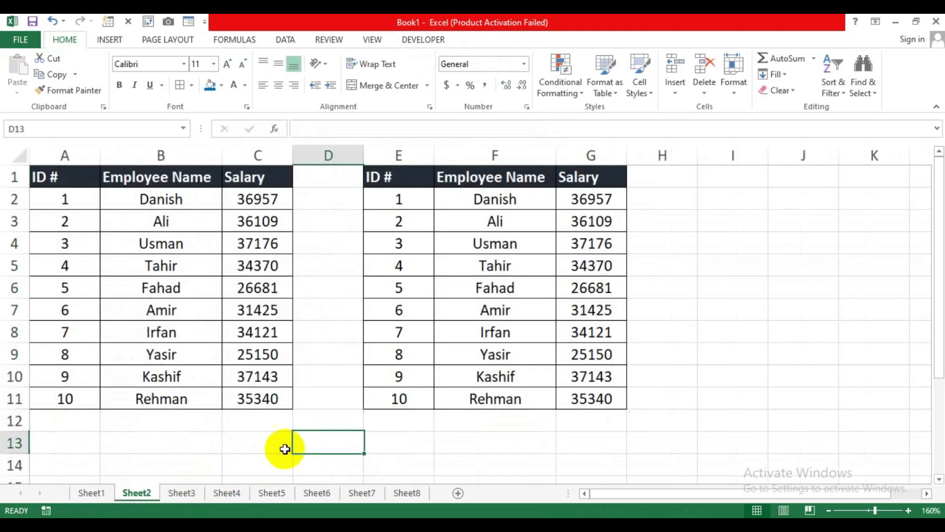
pyautogui.click(184, 492)
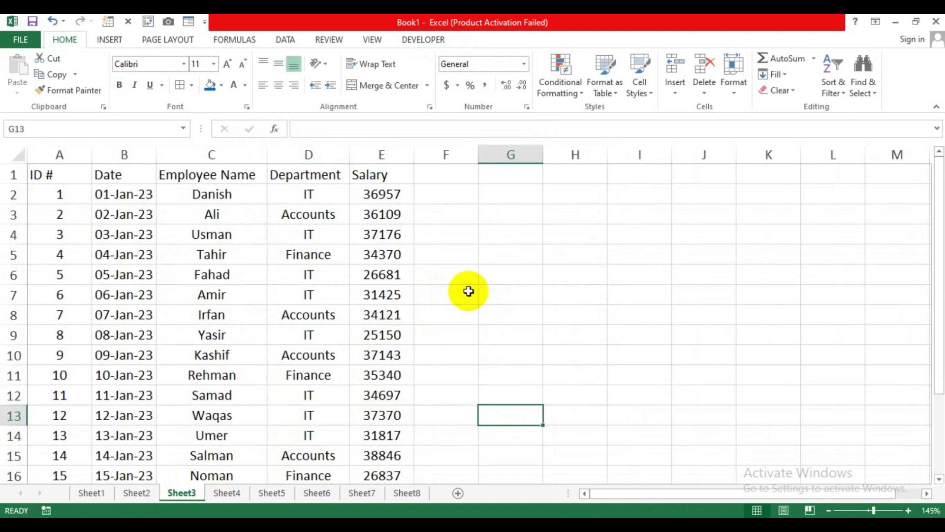
pyautogui.moveTo(84, 178); pyautogui.dragTo(383, 399)
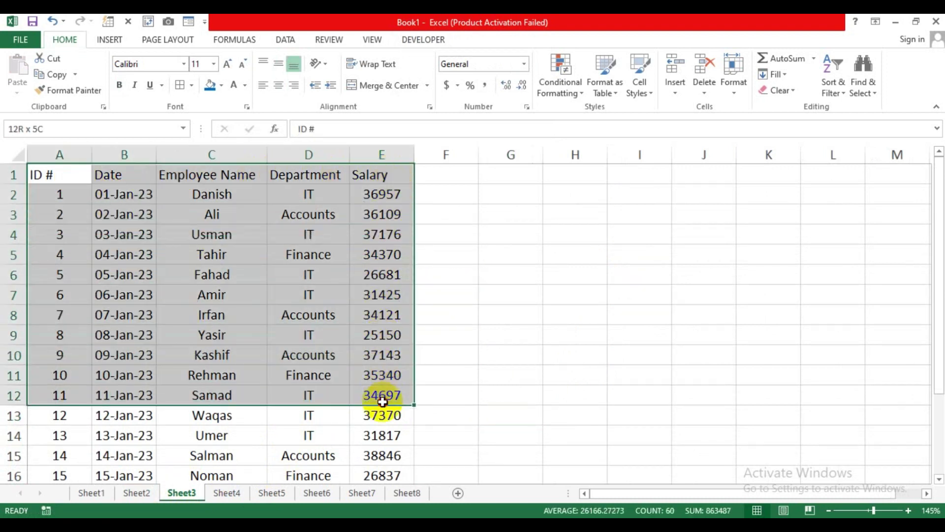
pyautogui.click(481, 337)
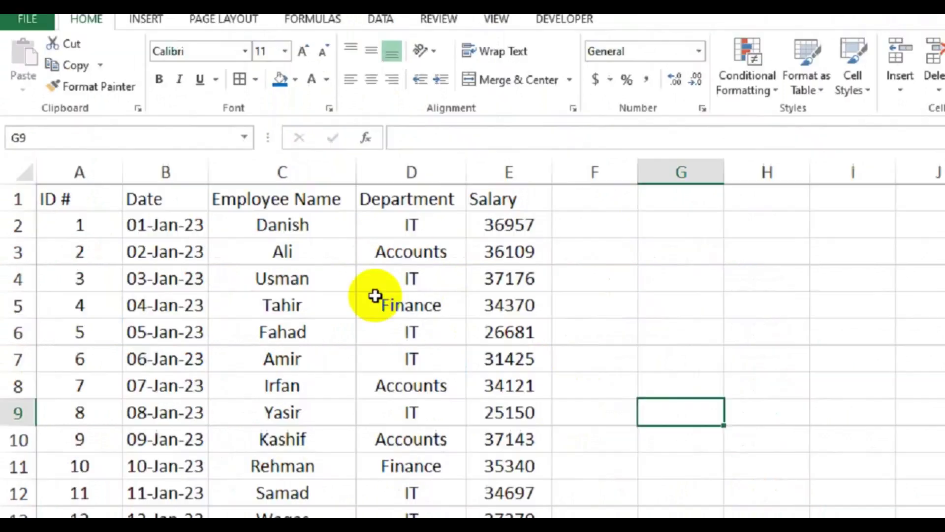
# - Apply the Colorful 2 AutoFormat style to the employee table on Sheet3, starting from cell F8
pyautogui.click(585, 375)
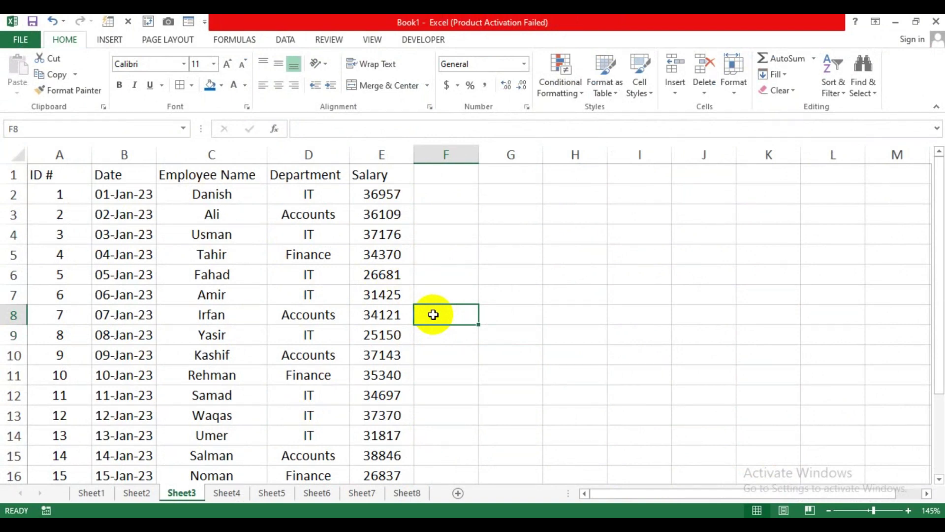
pyautogui.press('alt')
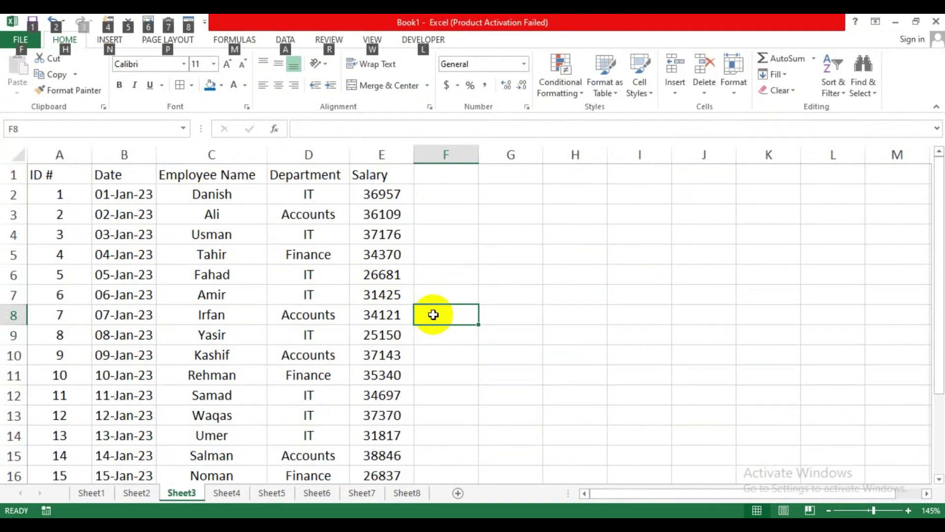
pyautogui.press('o')
pyautogui.press('a')
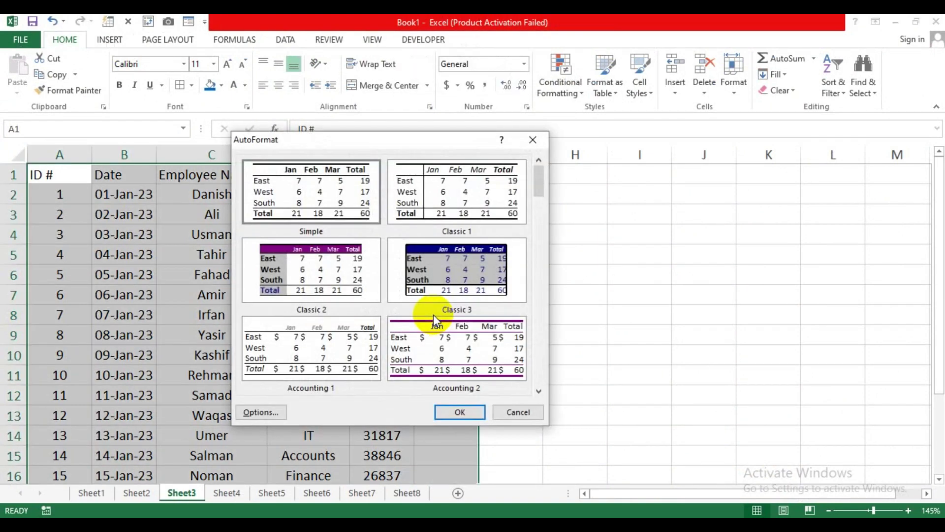
pyautogui.moveTo(375, 142); pyautogui.dragTo(526, 134)
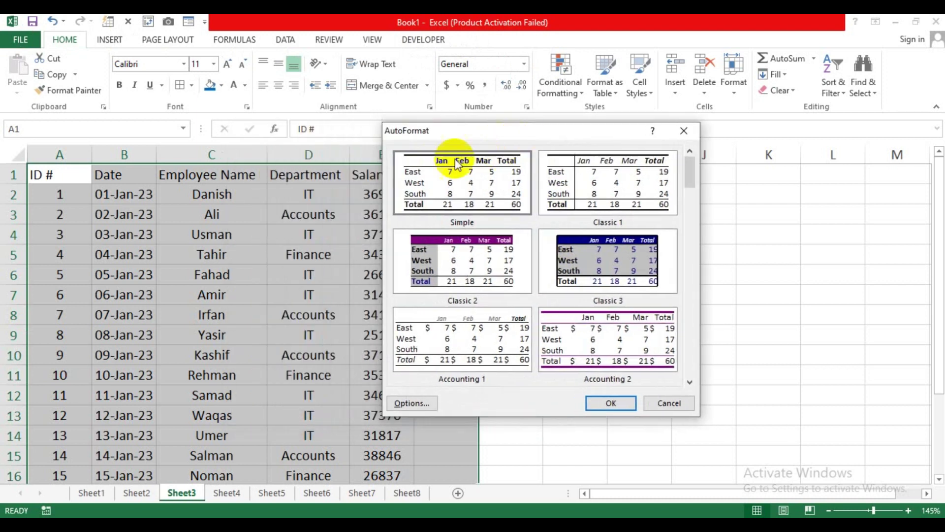
pyautogui.moveTo(692, 188); pyautogui.dragTo(684, 246)
pyautogui.click(678, 231)
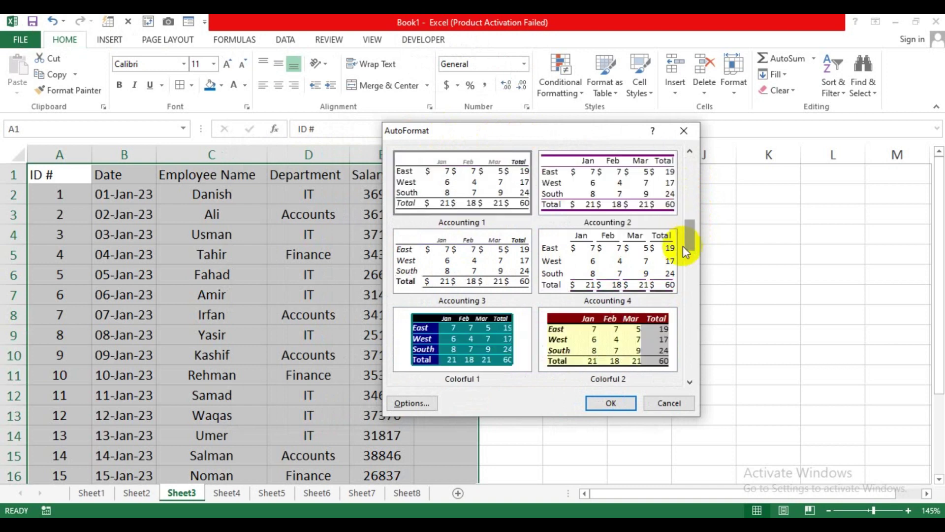
pyautogui.click(569, 344)
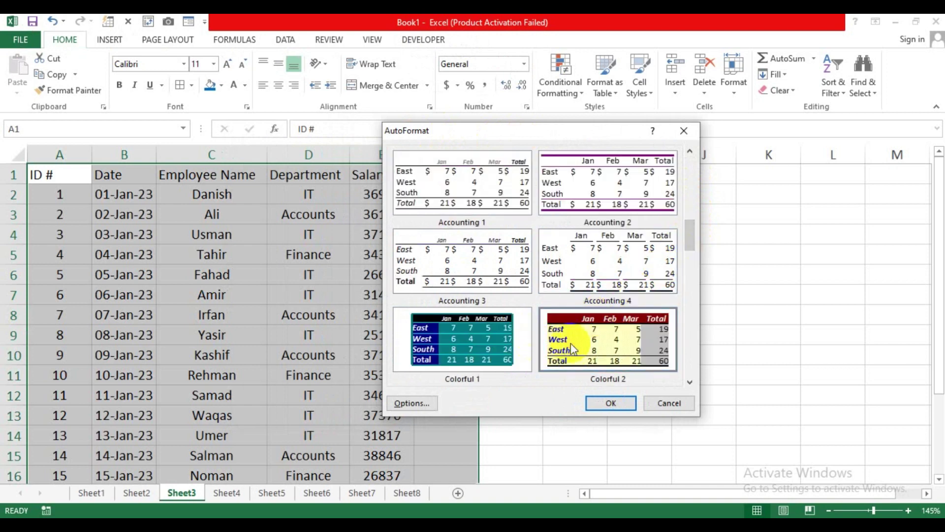
pyautogui.click(599, 405)
pyautogui.click(408, 315)
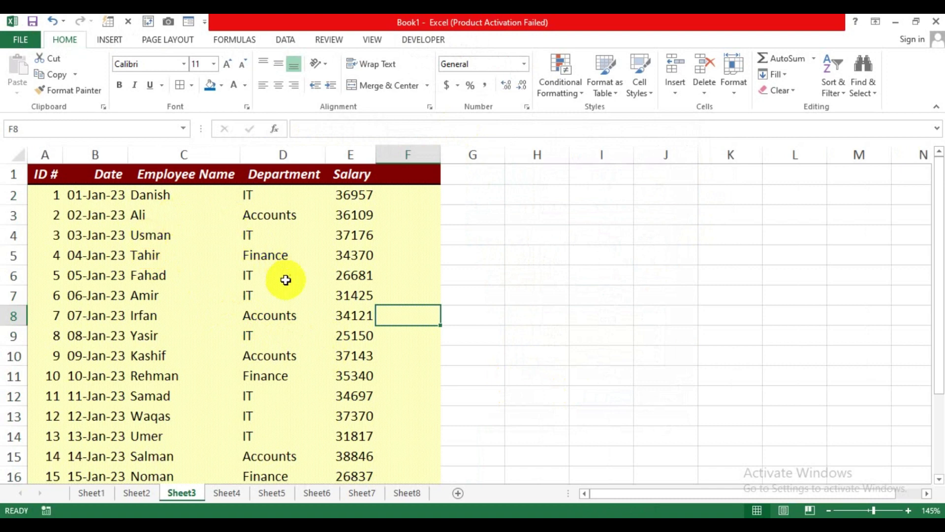
# - Switch to Sheet4 and look over the department list, examining the IT, Finance and Accounts groups of employees in columns A and B
pyautogui.click(226, 493)
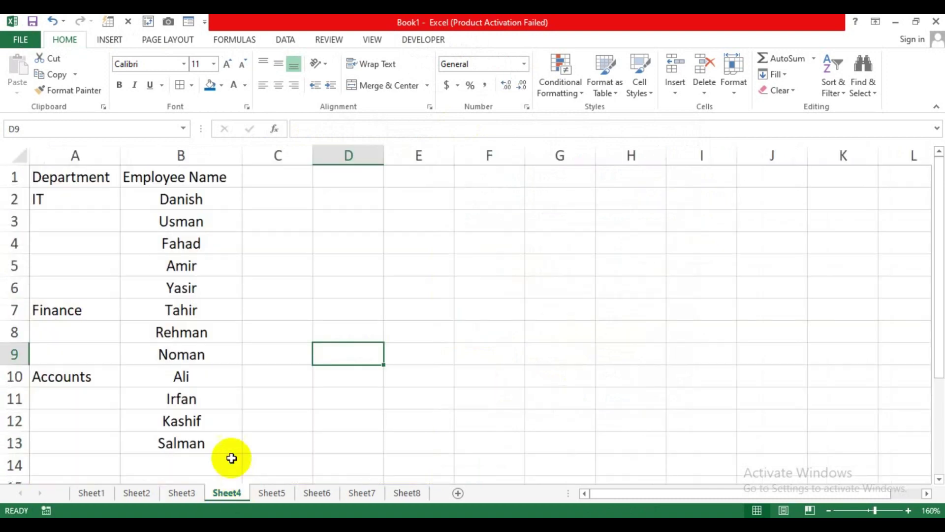
pyautogui.click(307, 372)
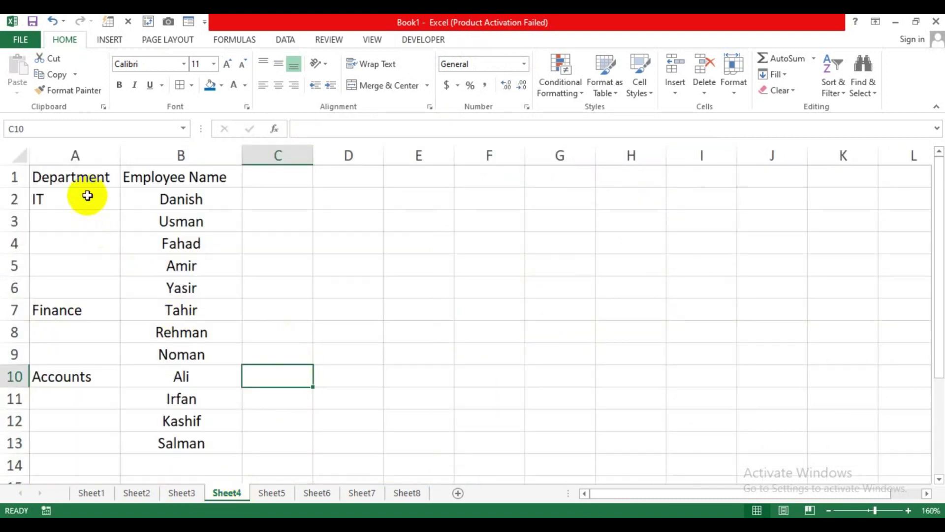
pyautogui.moveTo(86, 179); pyautogui.dragTo(180, 437)
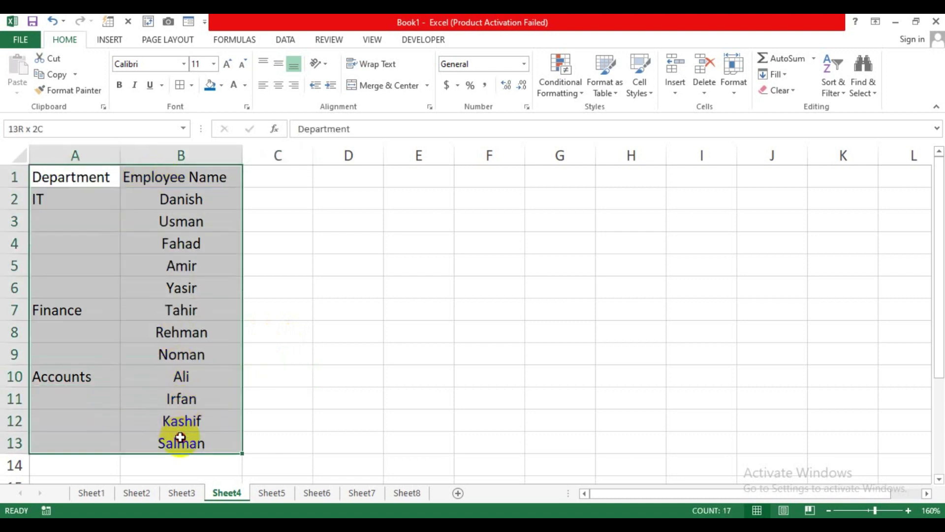
pyautogui.click(320, 312)
pyautogui.moveTo(179, 184); pyautogui.dragTo(197, 288)
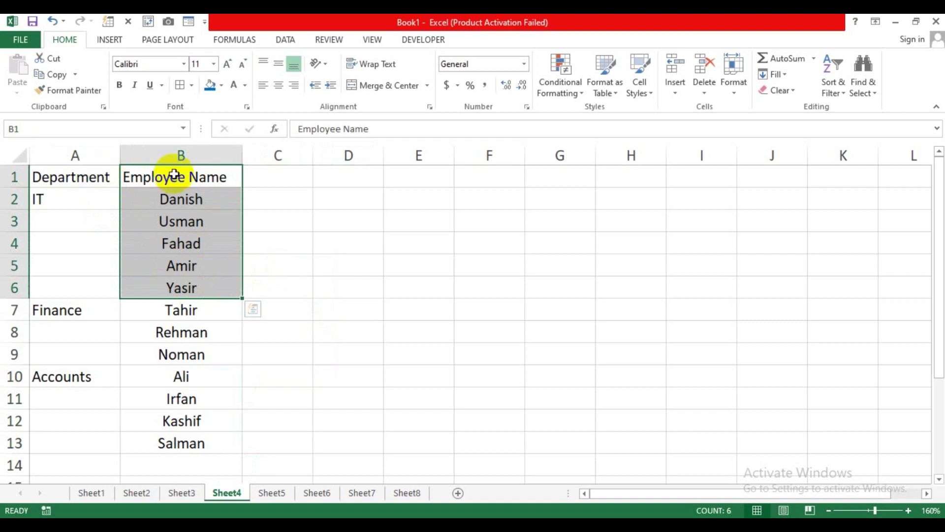
pyautogui.moveTo(158, 179); pyautogui.dragTo(49, 280)
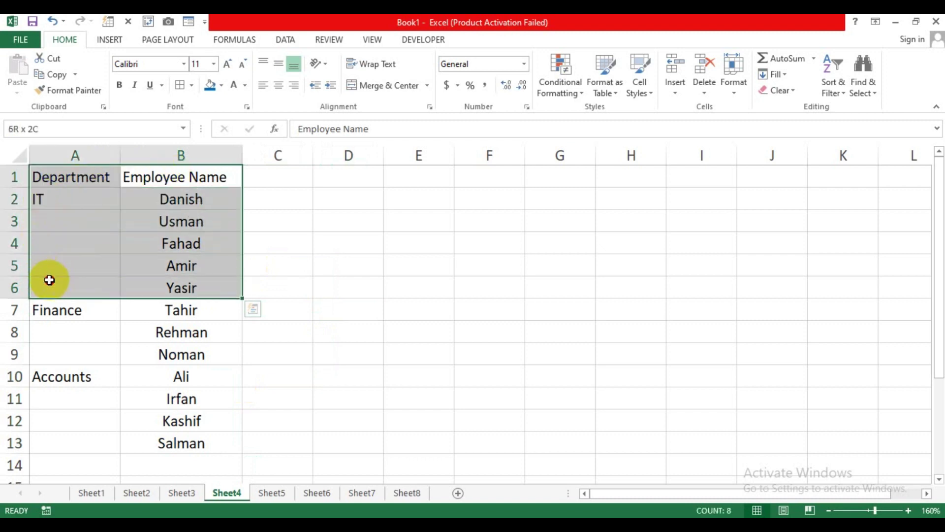
pyautogui.moveTo(154, 317); pyautogui.dragTo(66, 346)
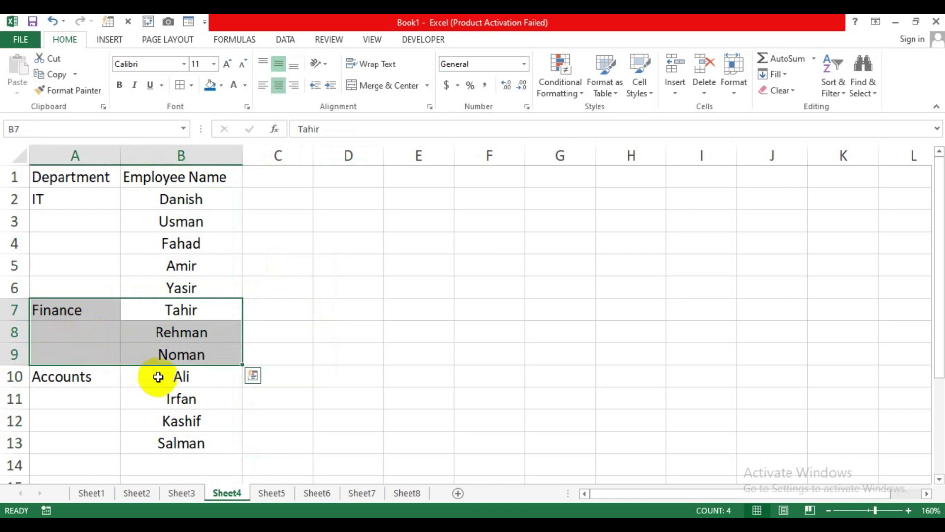
pyautogui.moveTo(158, 377); pyautogui.dragTo(50, 444)
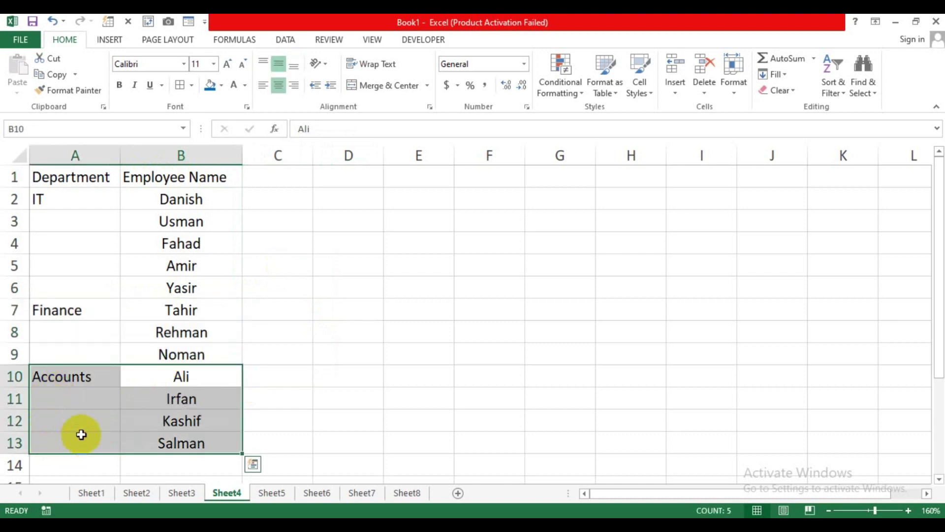
# - Try filling the blank Department cells by hand, with IT in A3 and It in A4, and remove both entries
pyautogui.moveTo(179, 220); pyautogui.dragTo(78, 225)
pyautogui.click(81, 221)
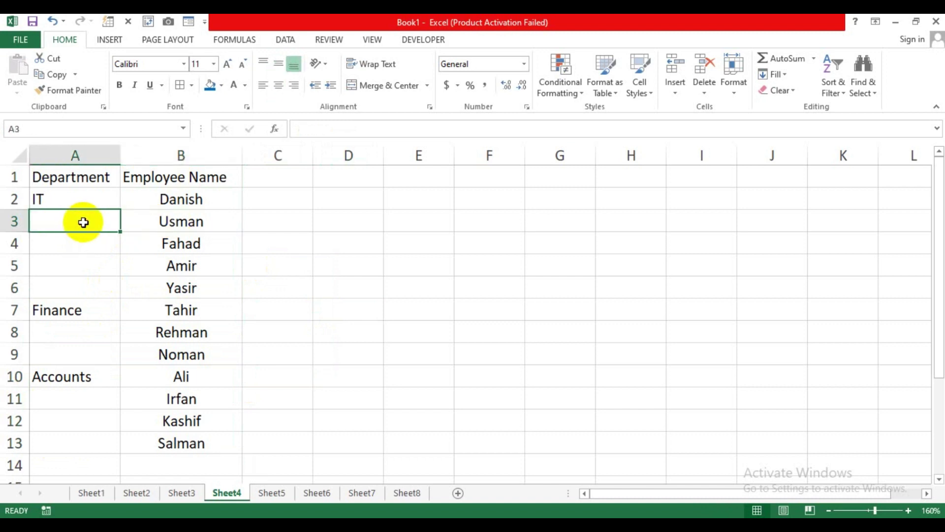
pyautogui.click(87, 242)
pyautogui.click(99, 217)
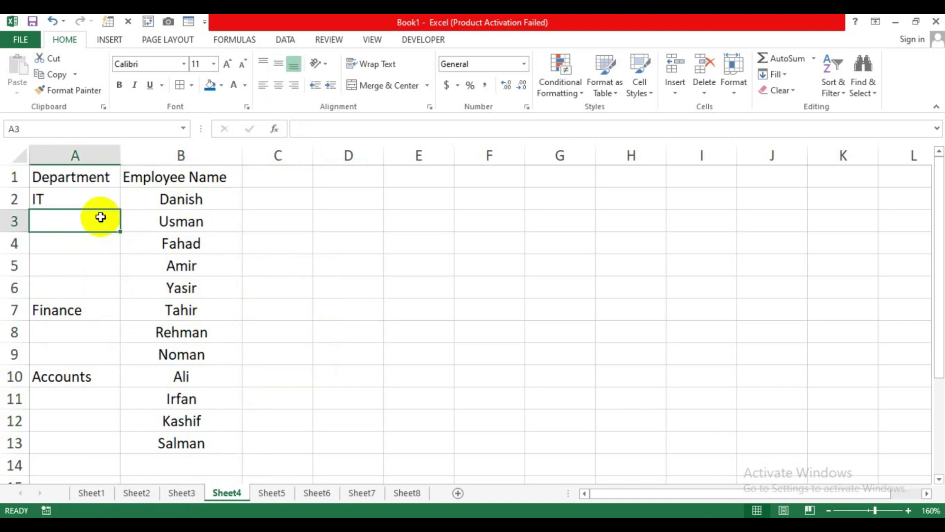
pyautogui.write('IT')
pyautogui.press('Return')
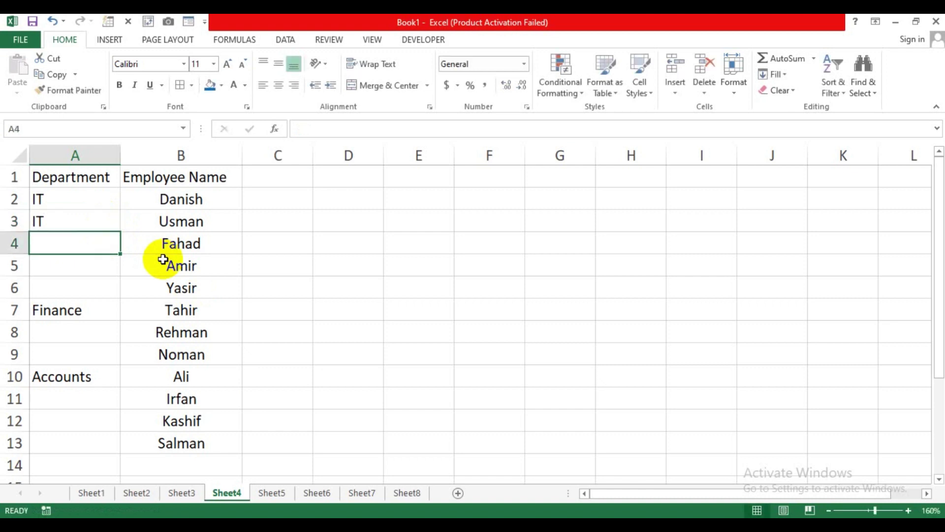
pyautogui.write('It')
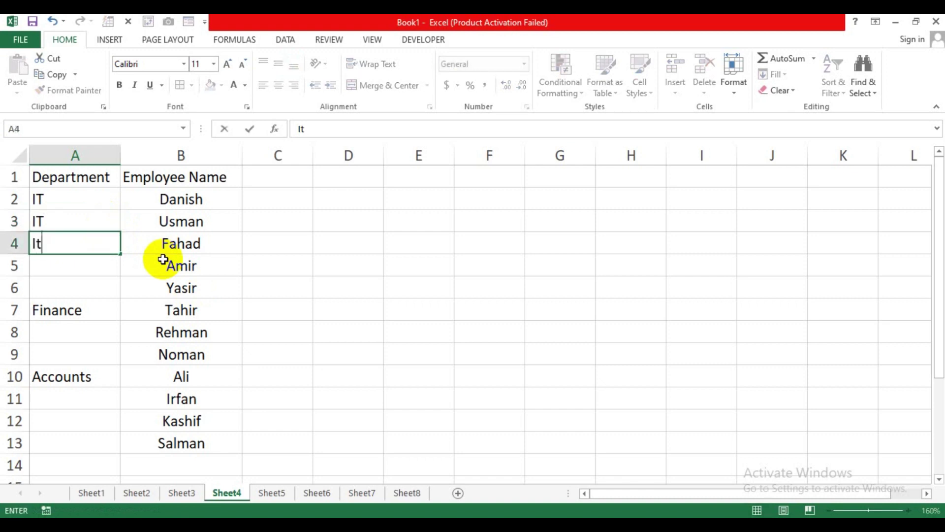
pyautogui.press('Return')
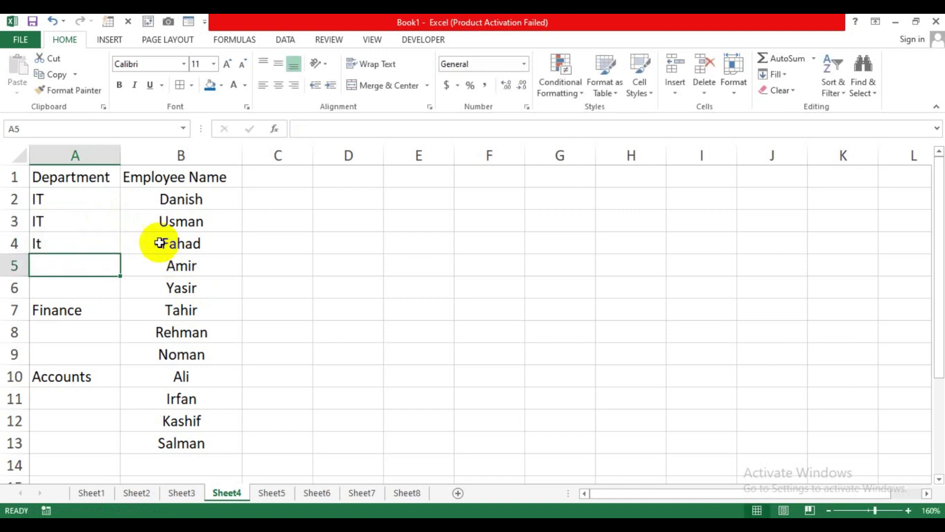
pyautogui.moveTo(72, 215); pyautogui.dragTo(55, 257)
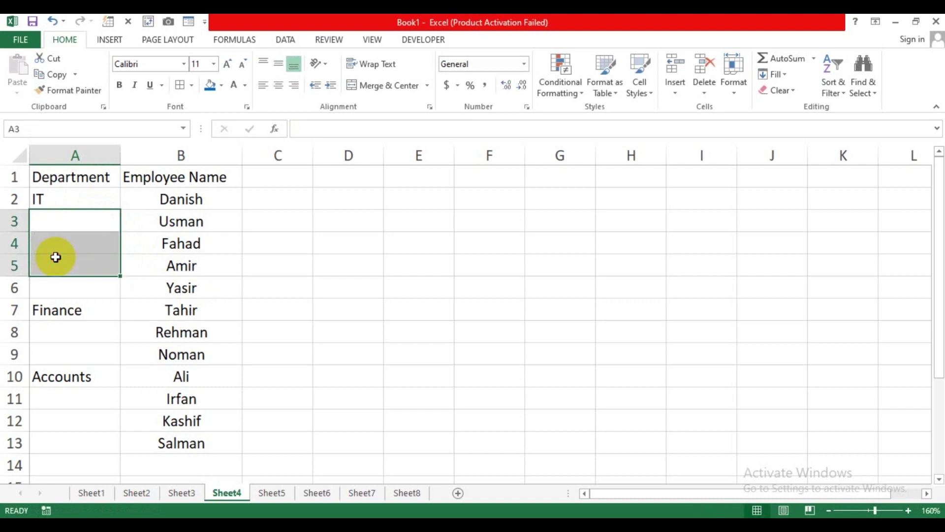
pyautogui.click(284, 228)
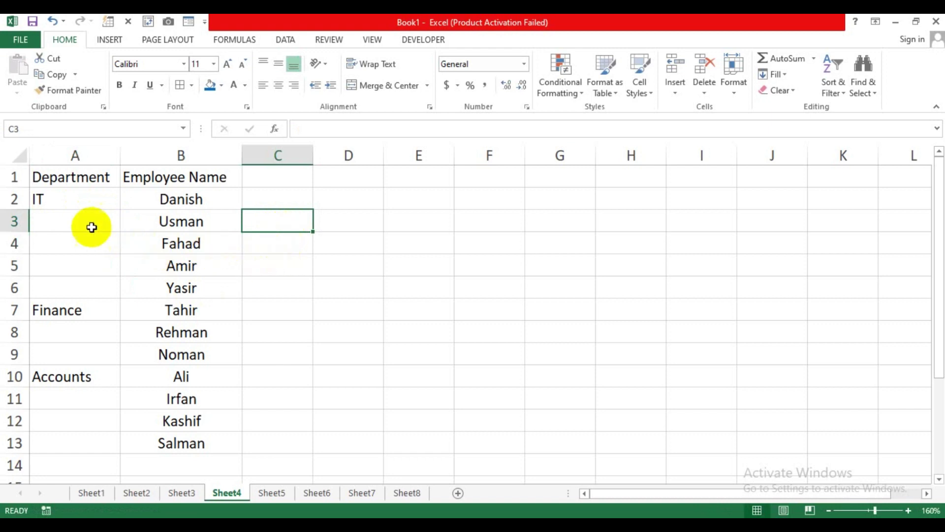
pyautogui.click(66, 210)
pyautogui.moveTo(67, 209); pyautogui.dragTo(58, 441)
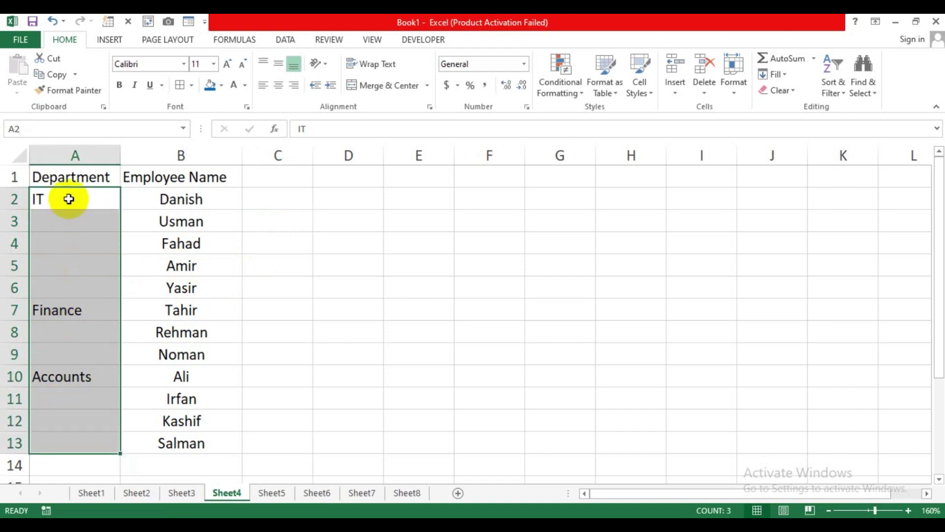
pyautogui.moveTo(68, 199); pyautogui.dragTo(53, 441)
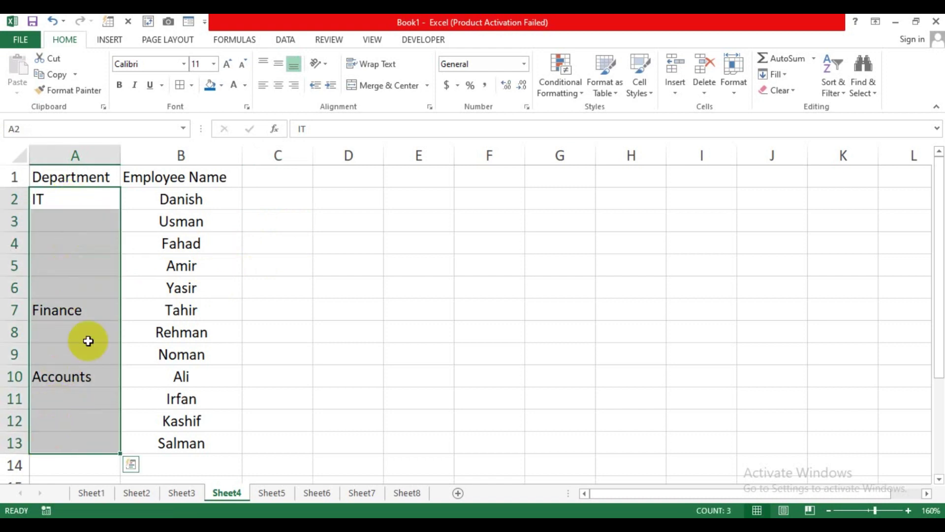
pyautogui.click(256, 268)
pyautogui.moveTo(97, 196); pyautogui.dragTo(68, 436)
pyautogui.rightClick(93, 278)
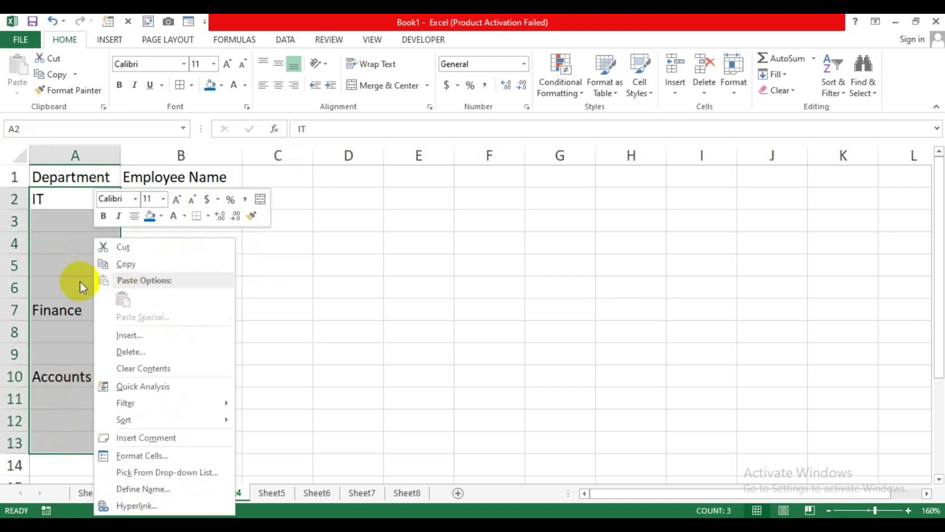
pyautogui.press('Escape')
pyautogui.click(873, 93)
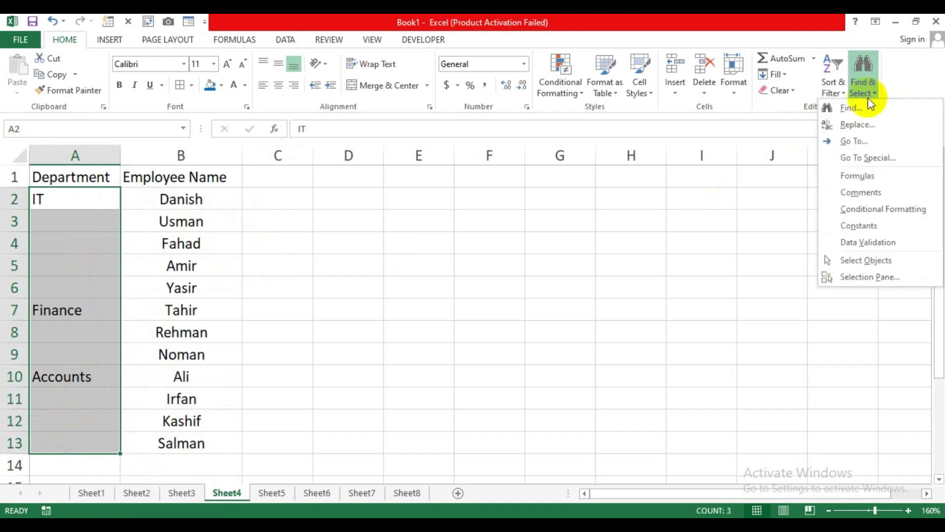
pyautogui.click(866, 158)
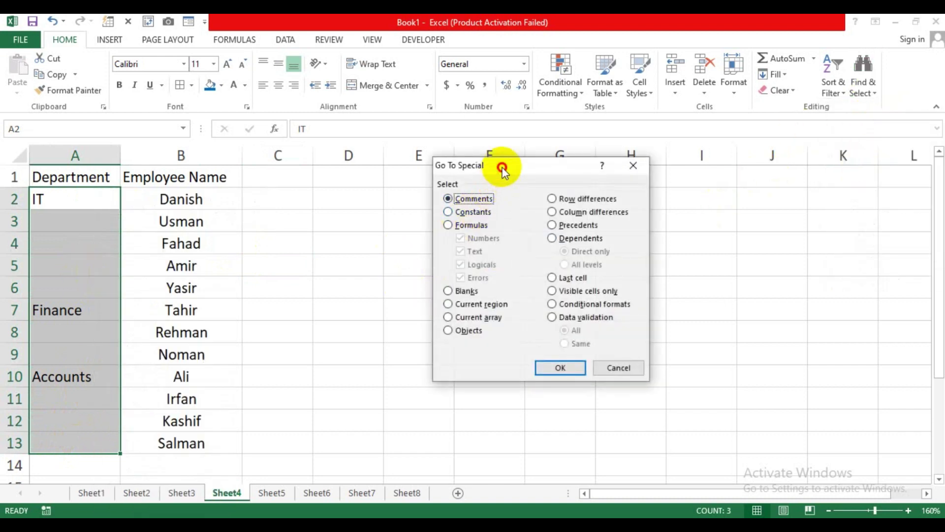
pyautogui.moveTo(502, 169); pyautogui.dragTo(393, 185)
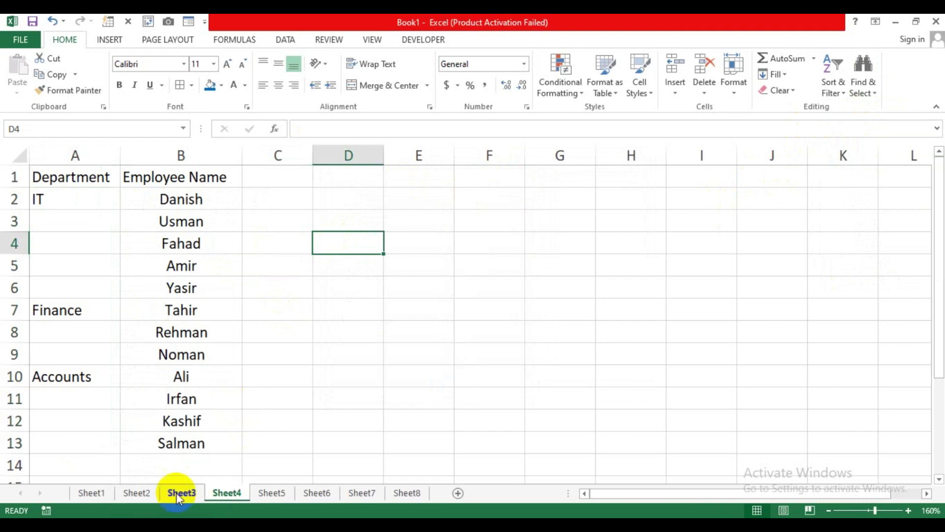
# - Check the formatted table on Sheet3, return to Sheet4 and review the IT, Finance and Accounts row groups
pyautogui.click(176, 493)
pyautogui.click(480, 374)
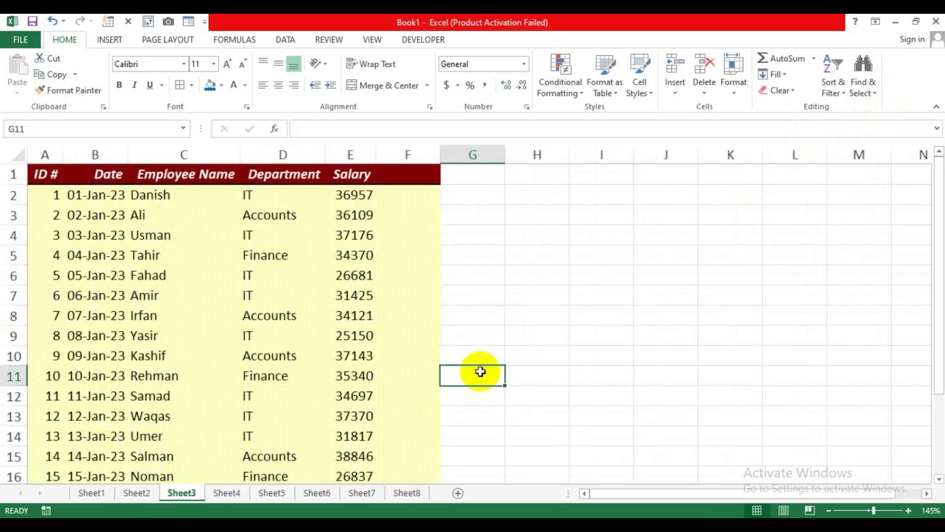
pyautogui.click(244, 492)
pyautogui.click(347, 308)
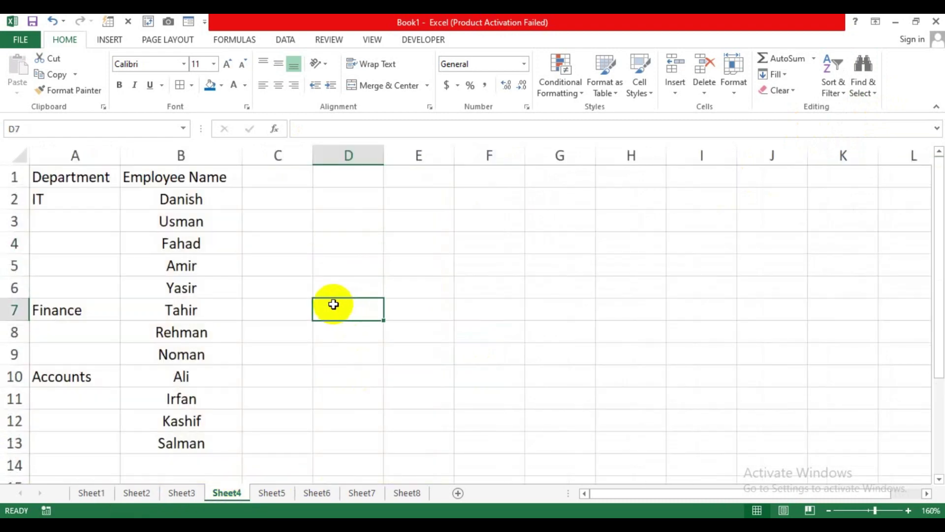
pyautogui.moveTo(81, 178); pyautogui.dragTo(213, 433)
pyautogui.click(280, 375)
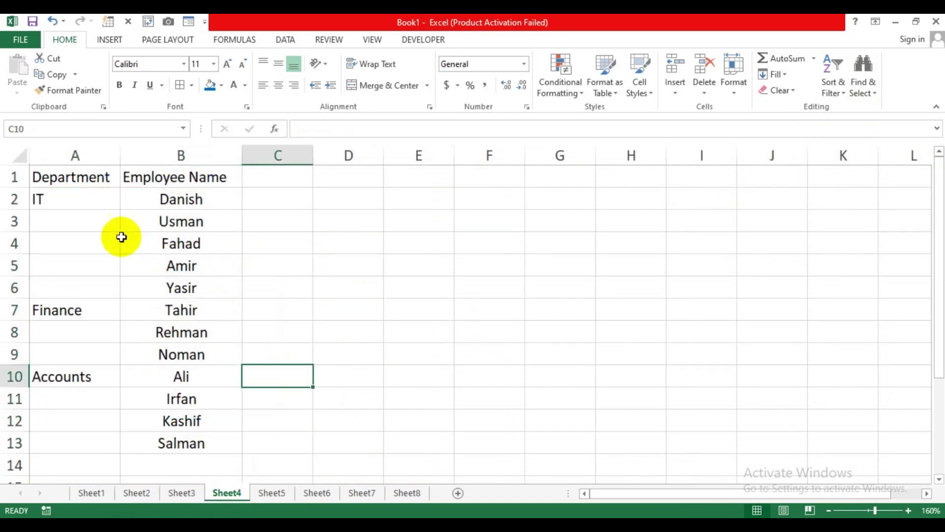
pyautogui.moveTo(74, 202); pyautogui.dragTo(189, 286)
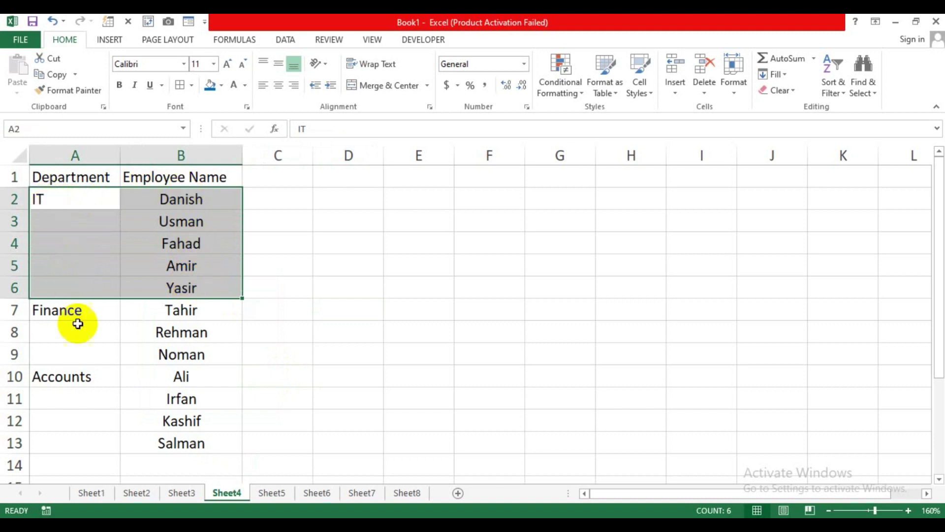
pyautogui.moveTo(79, 319); pyautogui.dragTo(188, 359)
pyautogui.moveTo(114, 375); pyautogui.dragTo(196, 443)
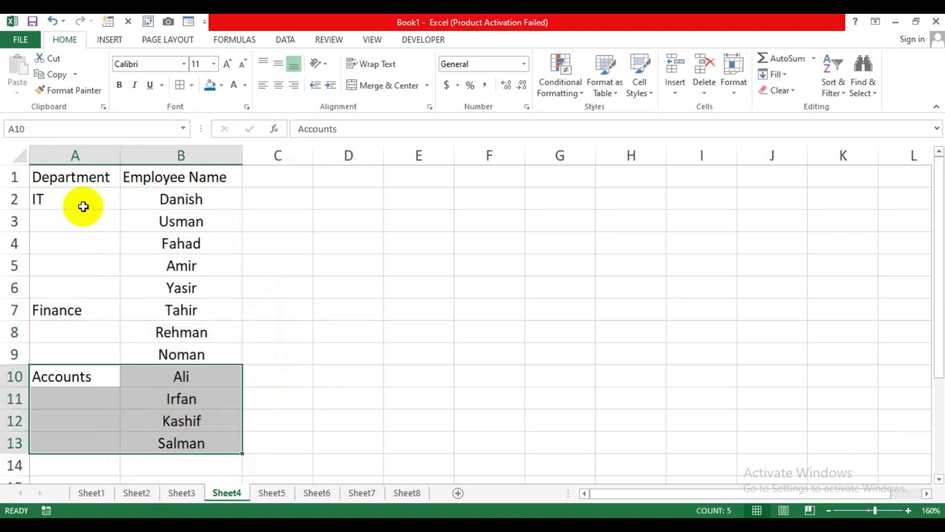
# - Examine the blank Department cells in column A below IT, Finance and Accounts on Sheet4
pyautogui.moveTo(165, 221); pyautogui.dragTo(76, 229)
pyautogui.click(66, 244)
pyautogui.click(66, 266)
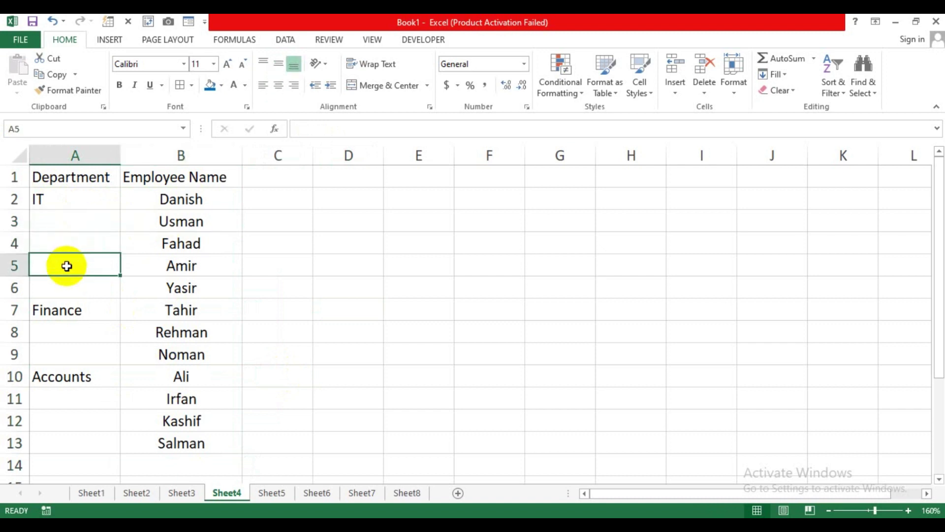
pyautogui.click(72, 224)
pyautogui.click(64, 248)
pyautogui.click(63, 266)
pyautogui.click(63, 289)
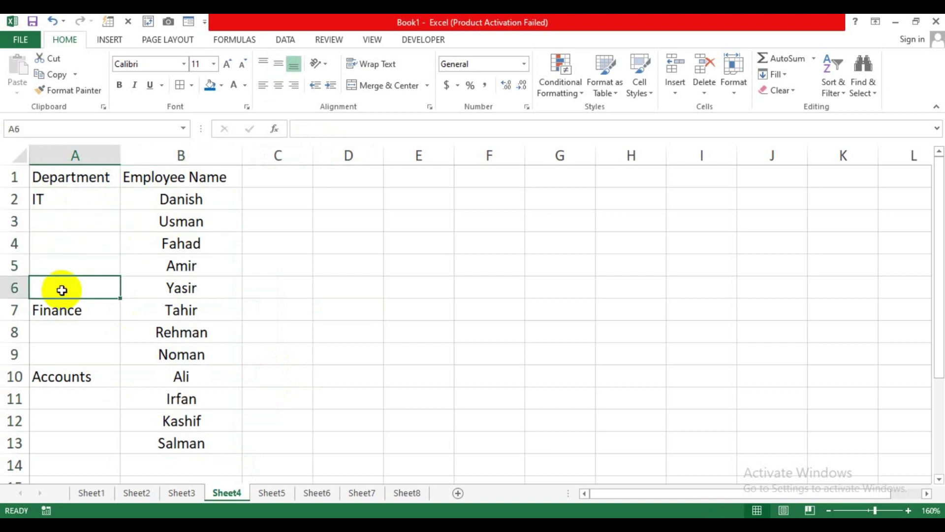
pyautogui.click(67, 338)
pyautogui.click(69, 354)
pyautogui.click(75, 399)
pyautogui.click(251, 287)
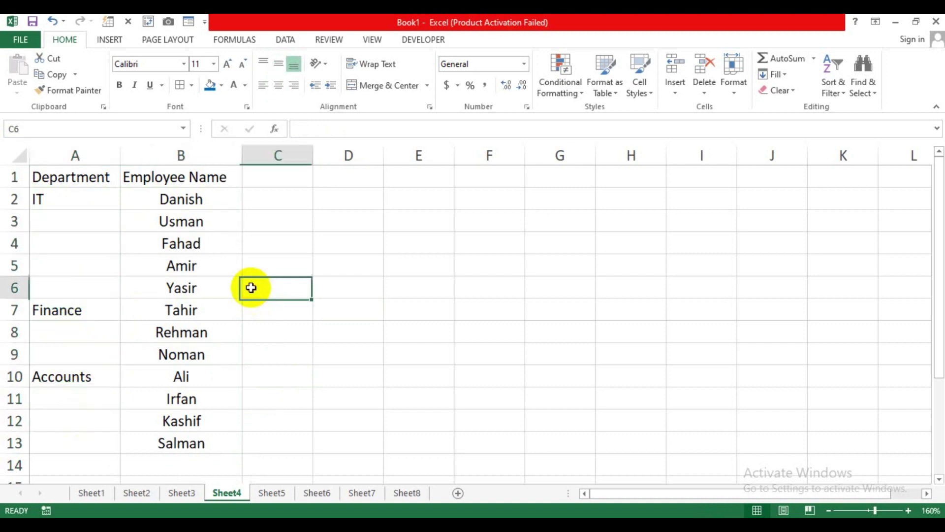
pyautogui.moveTo(63, 223); pyautogui.dragTo(68, 279)
pyautogui.moveTo(68, 176); pyautogui.dragTo(80, 443)
pyautogui.click(274, 344)
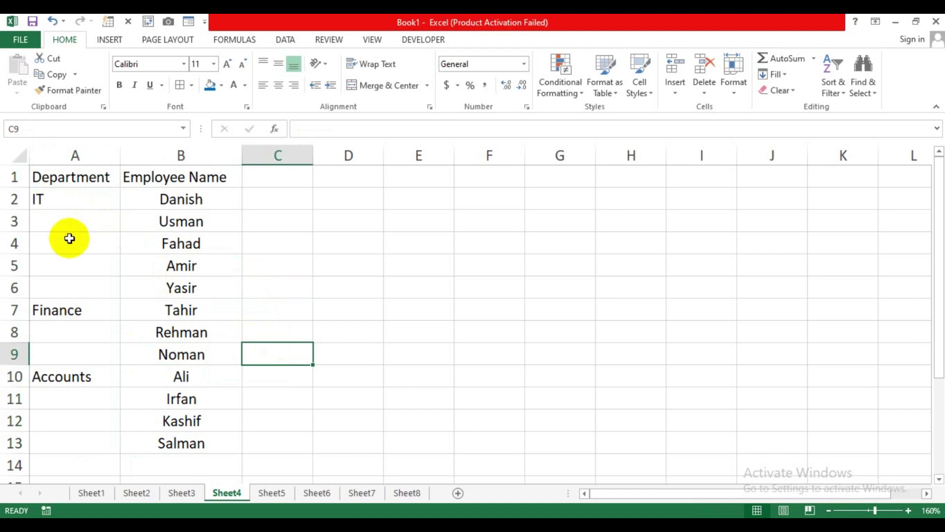
# - Select only the blank cells within the Department range A2:A13 using Go To Special with the Blanks option
pyautogui.moveTo(79, 201); pyautogui.dragTo(69, 442)
pyautogui.click(864, 82)
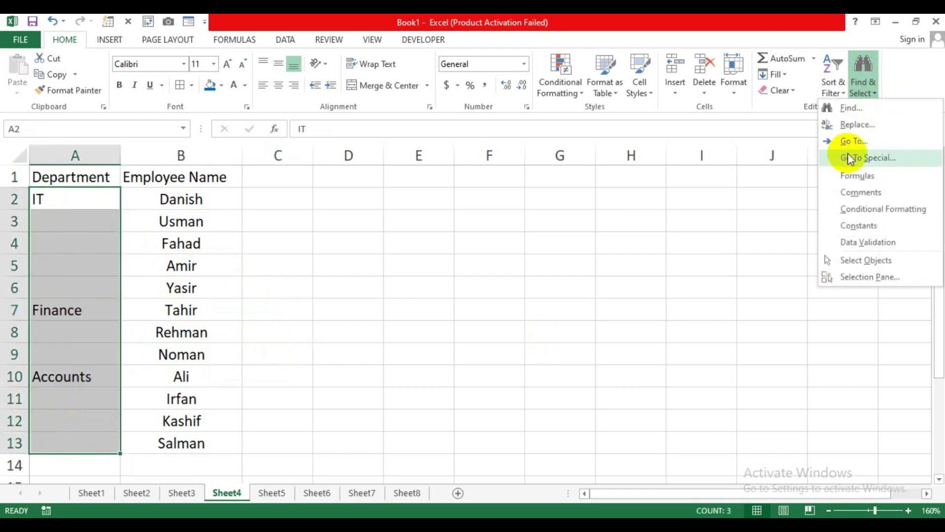
pyautogui.click(850, 157)
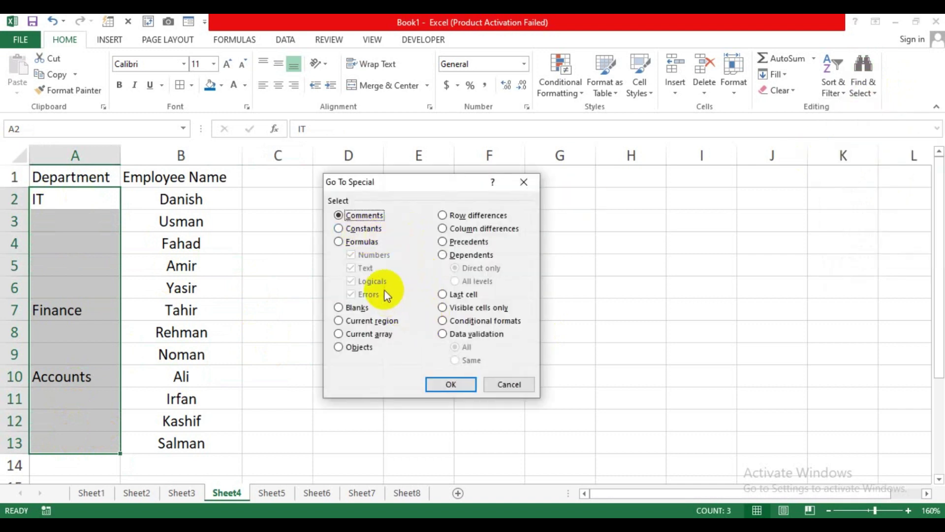
pyautogui.click(358, 308)
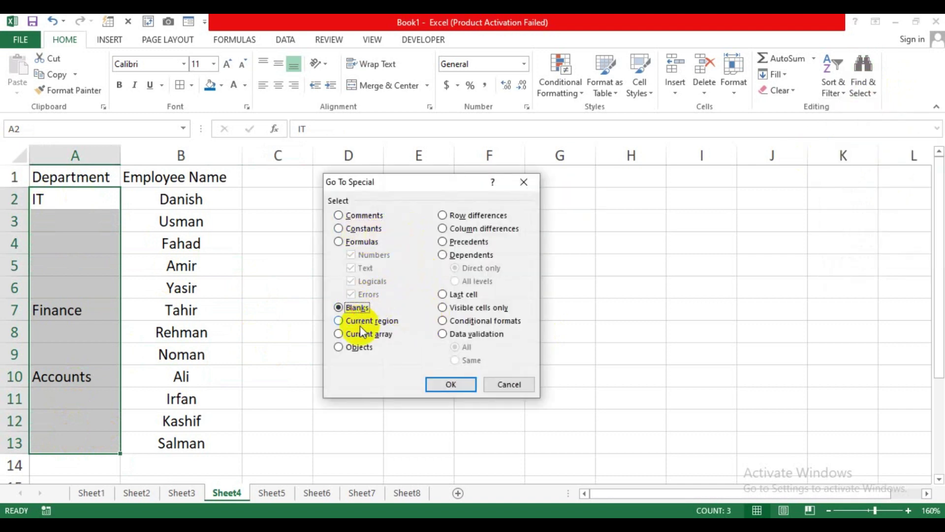
pyautogui.click(449, 385)
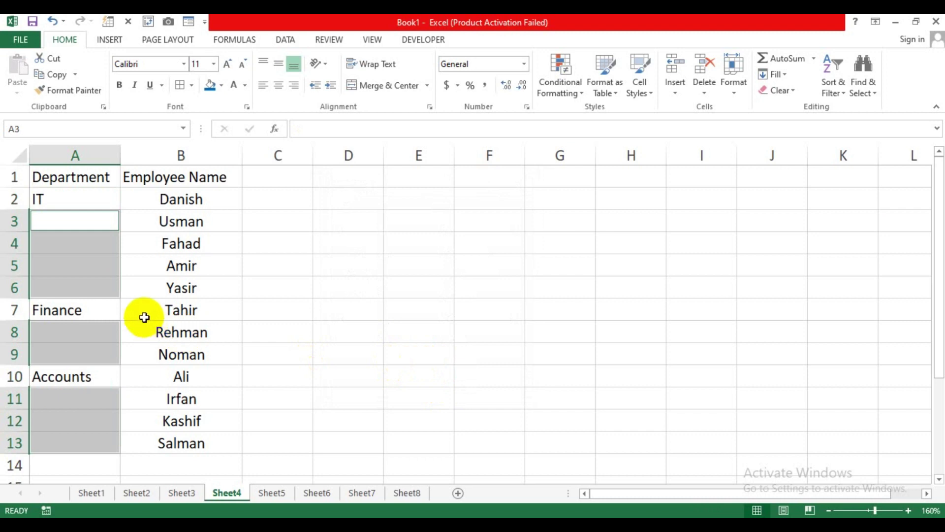
# - Fill all selected blank Department cells on Sheet4 with the relative formula =A2 so each repeats the cell above
pyautogui.write('=')
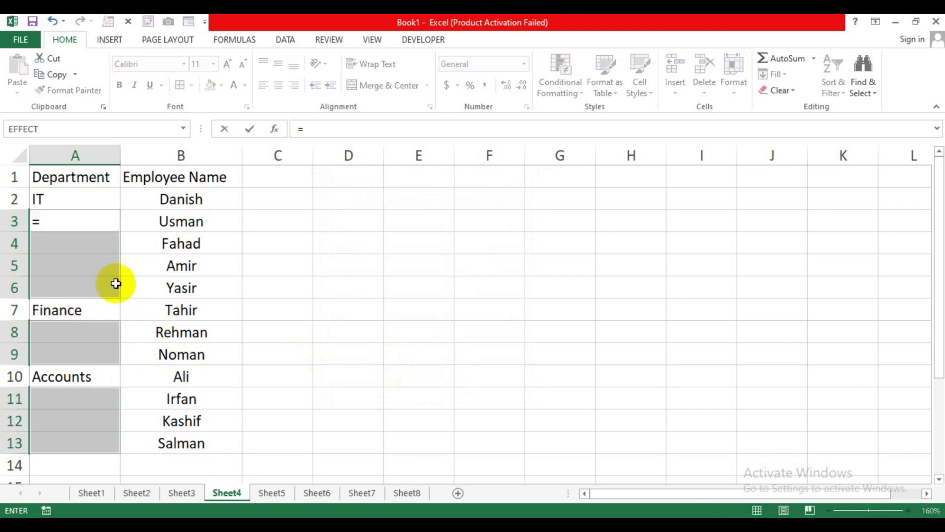
pyautogui.click(68, 202)
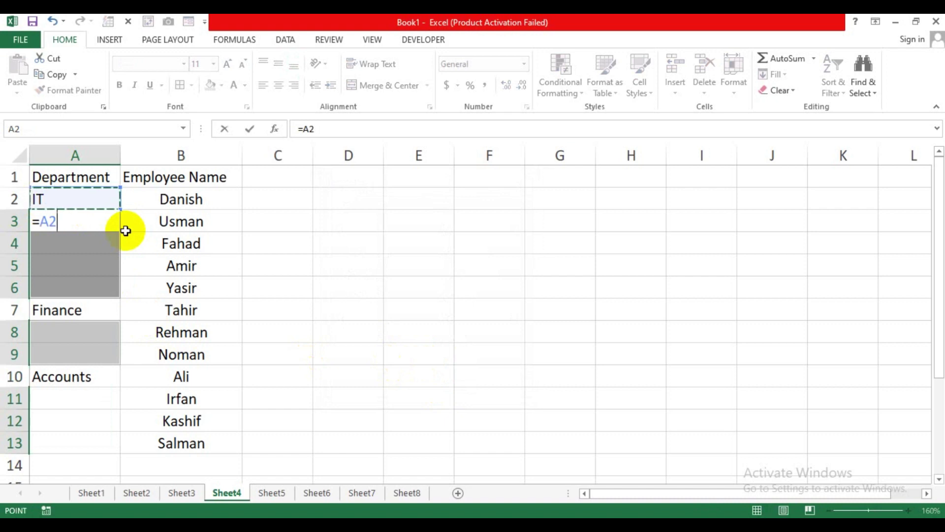
pyautogui.hotkey('ctrl', 'Return')
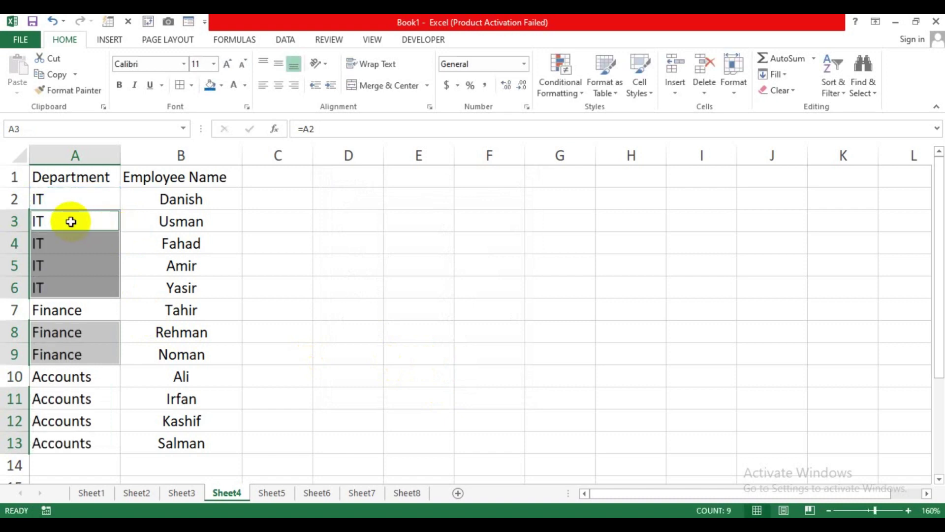
pyautogui.moveTo(71, 223); pyautogui.dragTo(65, 282)
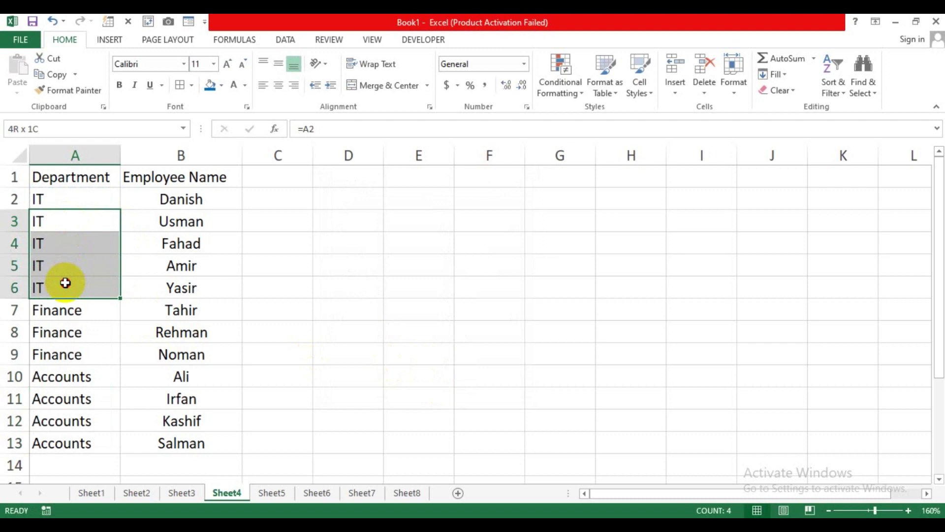
pyautogui.click(178, 330)
# - Open Sheet5 and examine the First Name and Last Name columns and the empty Full Name column
pyautogui.click(272, 492)
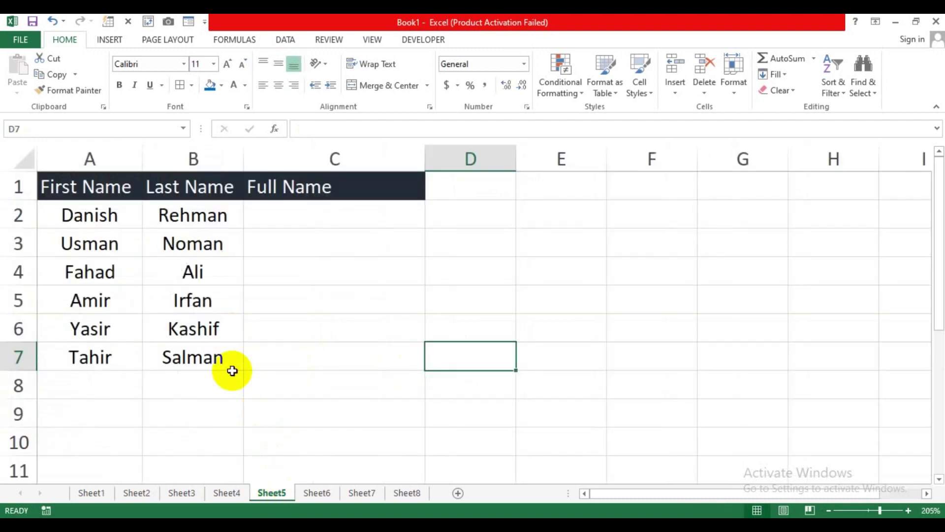
pyautogui.click(288, 392)
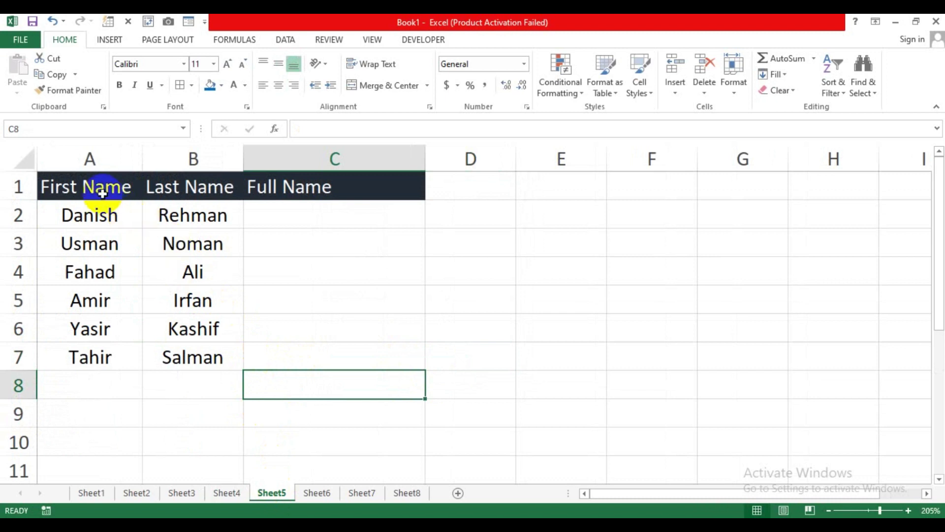
pyautogui.moveTo(99, 194); pyautogui.dragTo(291, 191)
pyautogui.click(286, 247)
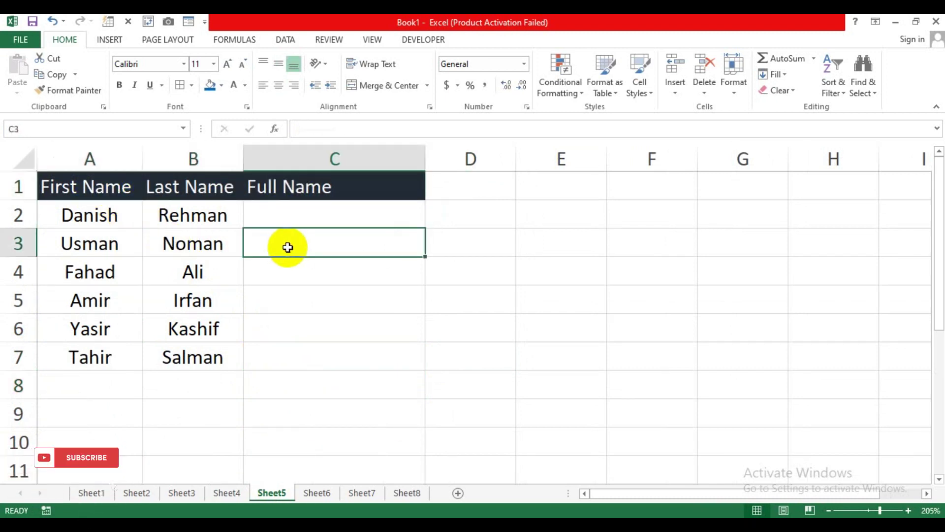
pyautogui.moveTo(127, 217); pyautogui.dragTo(118, 385)
pyautogui.moveTo(96, 215); pyautogui.dragTo(91, 392)
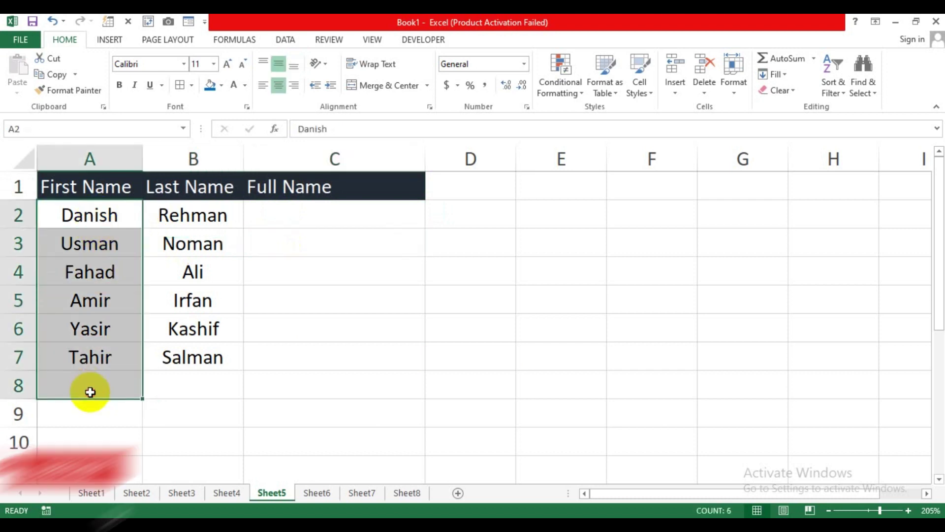
pyautogui.click(188, 215)
pyautogui.moveTo(189, 215); pyautogui.dragTo(181, 428)
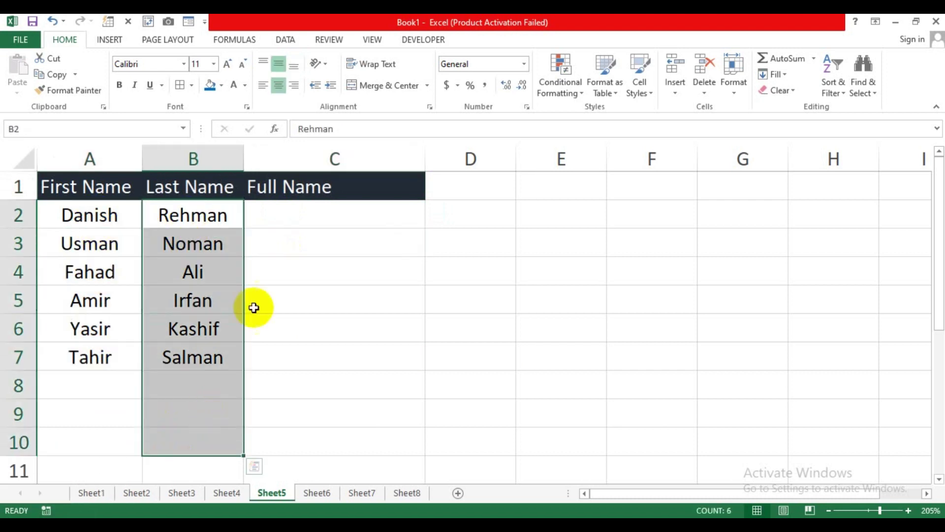
# - Enter the first employee's full name in C2, combining the first name from A2 and last name from B2
pyautogui.click(291, 215)
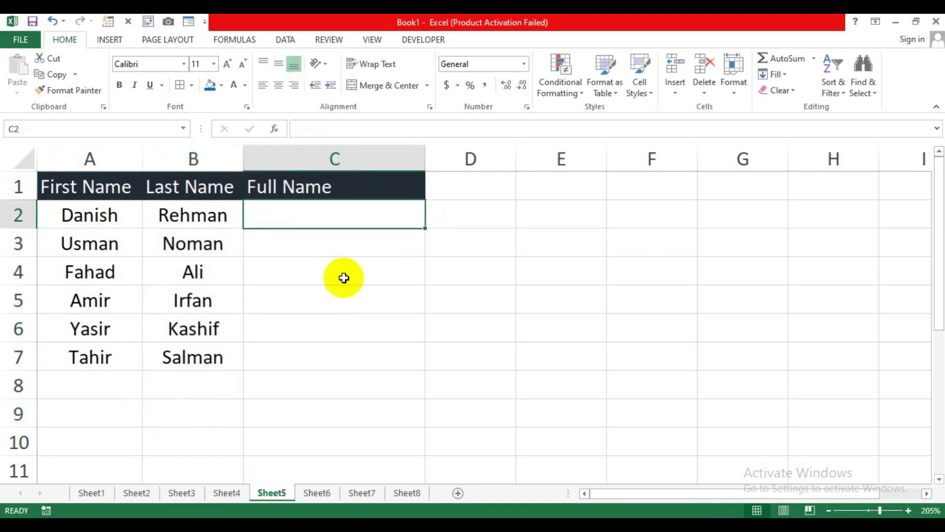
pyautogui.write('Danish Rehman')
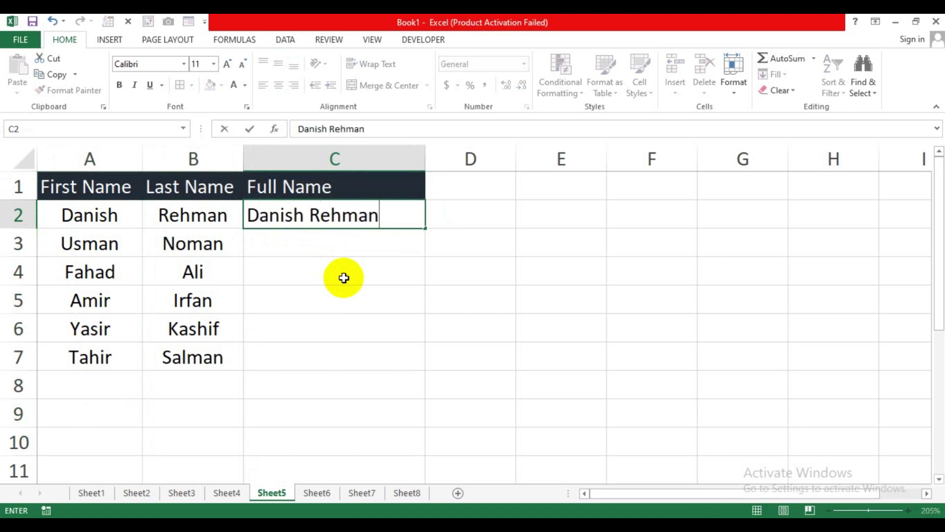
pyautogui.press('Return')
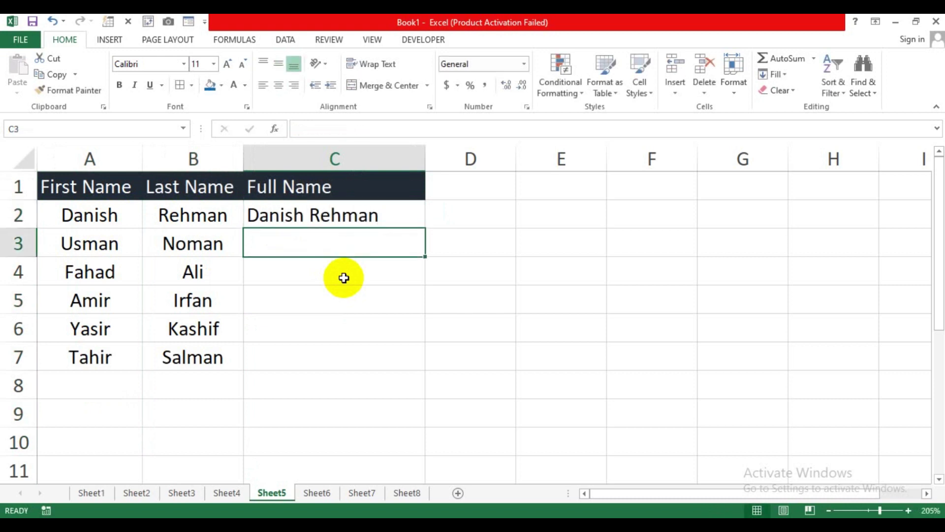
pyautogui.press('Down')
pyautogui.press('Down')
pyautogui.press('Down')
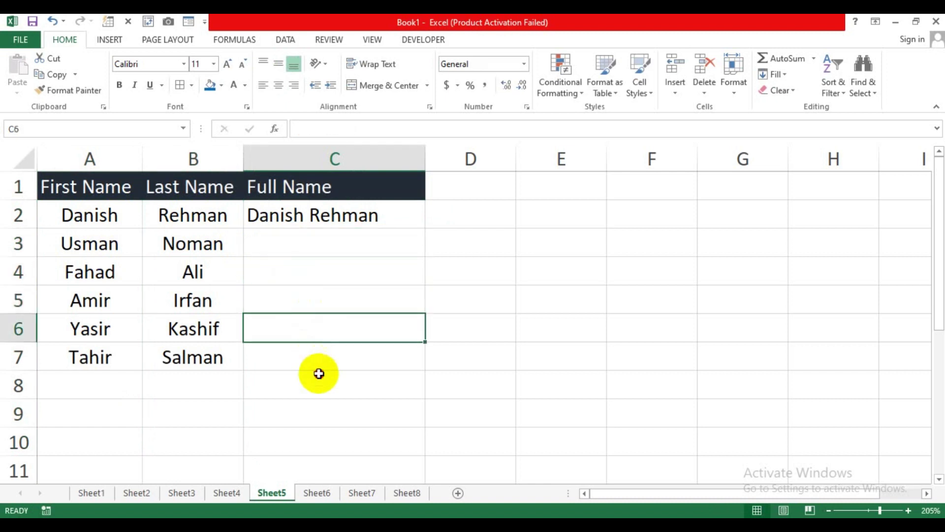
pyautogui.click(319, 374)
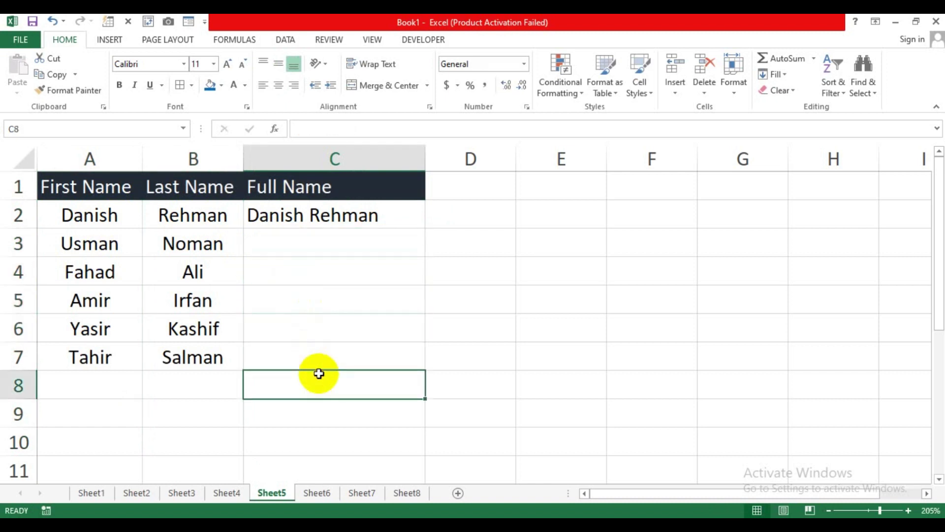
# - Flash Fill the Full Name column through row 7 from the example in C2 and review the filled names
pyautogui.click(330, 217)
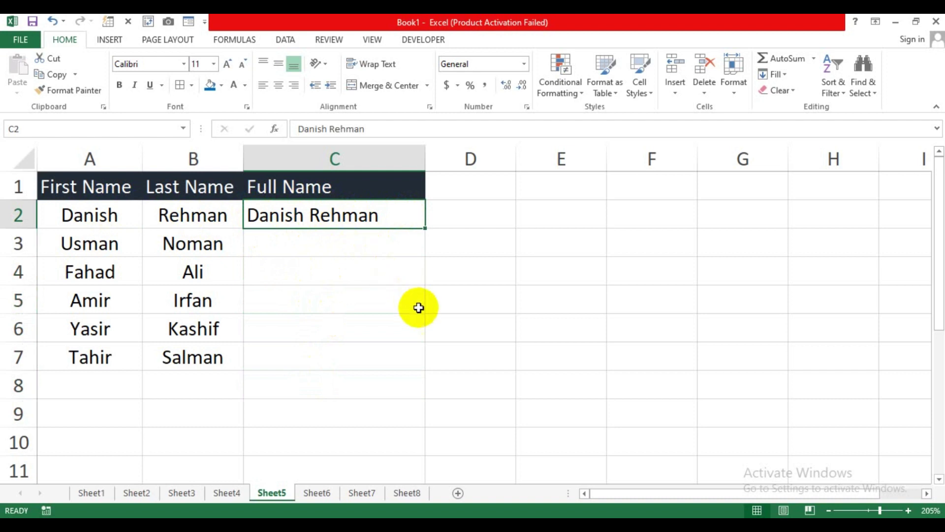
pyautogui.hotkey('ctrl', 'e')
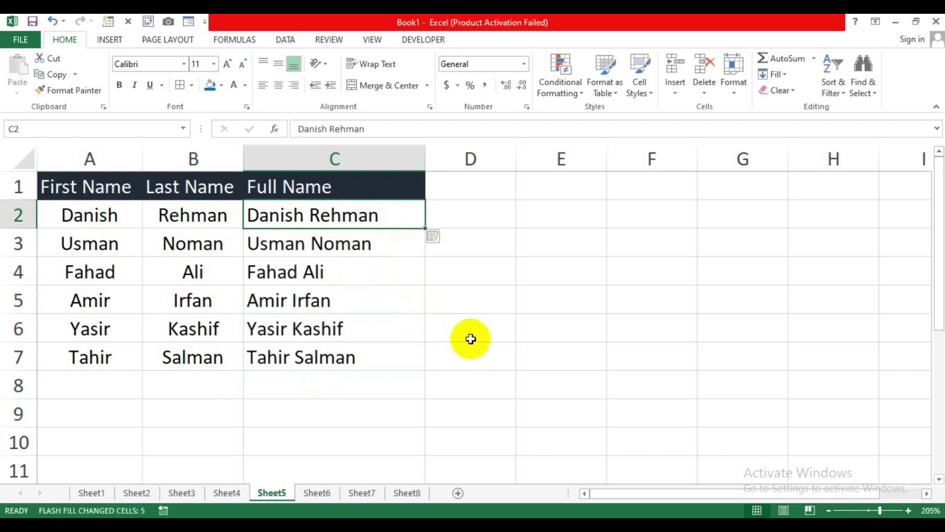
pyautogui.moveTo(321, 213); pyautogui.dragTo(301, 353)
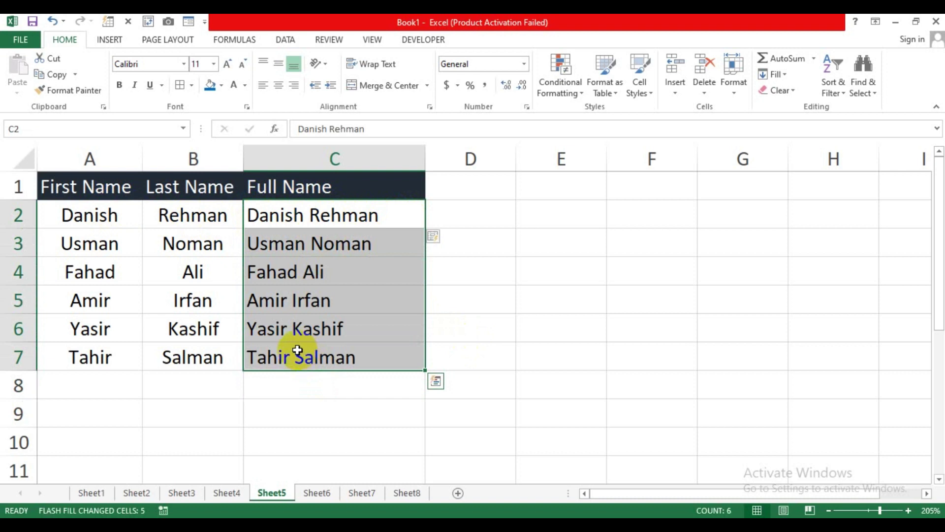
pyautogui.click(507, 209)
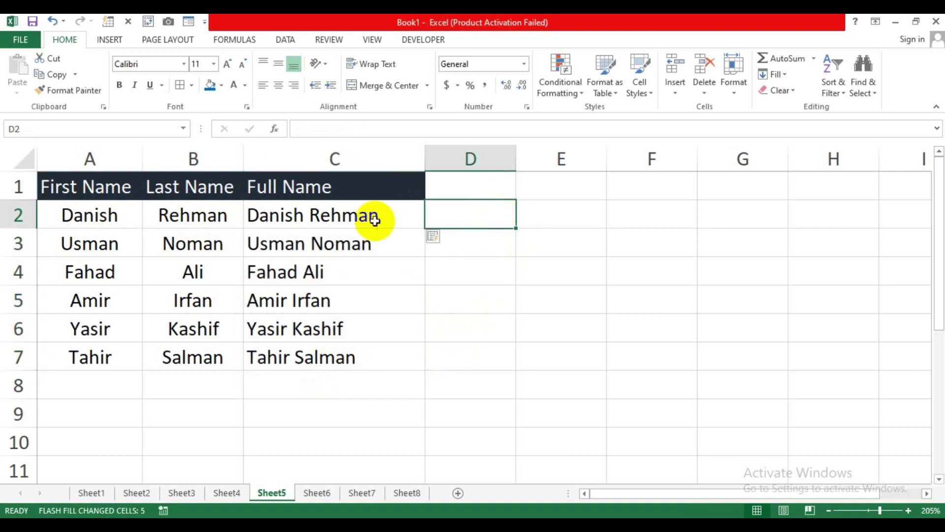
pyautogui.moveTo(375, 217); pyautogui.dragTo(365, 356)
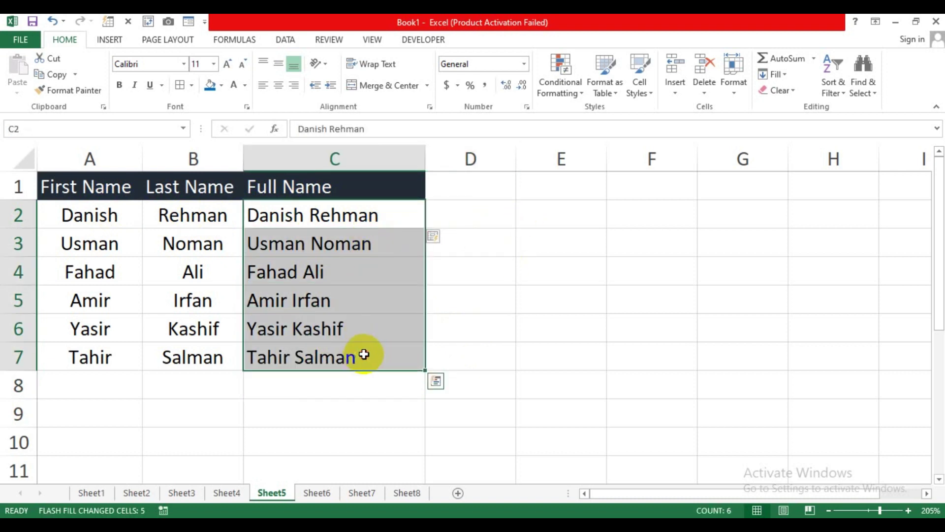
# - Enter the first employee's first name in D2 and last name in E2 as examples for splitting the full names
pyautogui.click(485, 214)
pyautogui.click(565, 213)
pyautogui.click(471, 209)
pyautogui.click(548, 210)
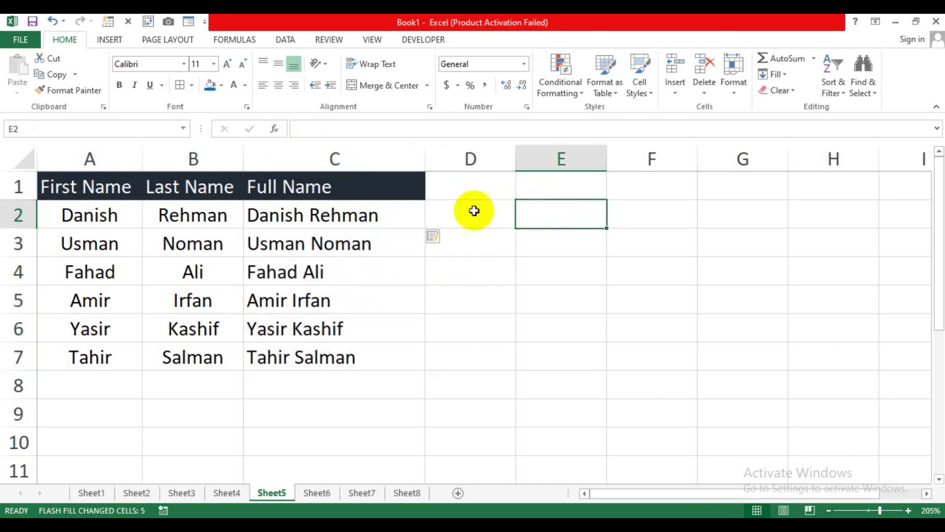
pyautogui.click(474, 211)
pyautogui.click(544, 213)
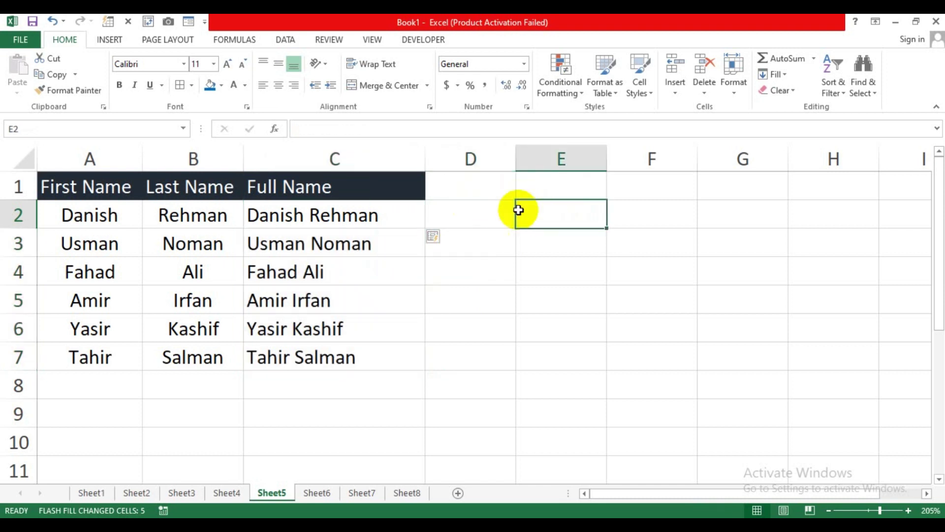
pyautogui.click(471, 212)
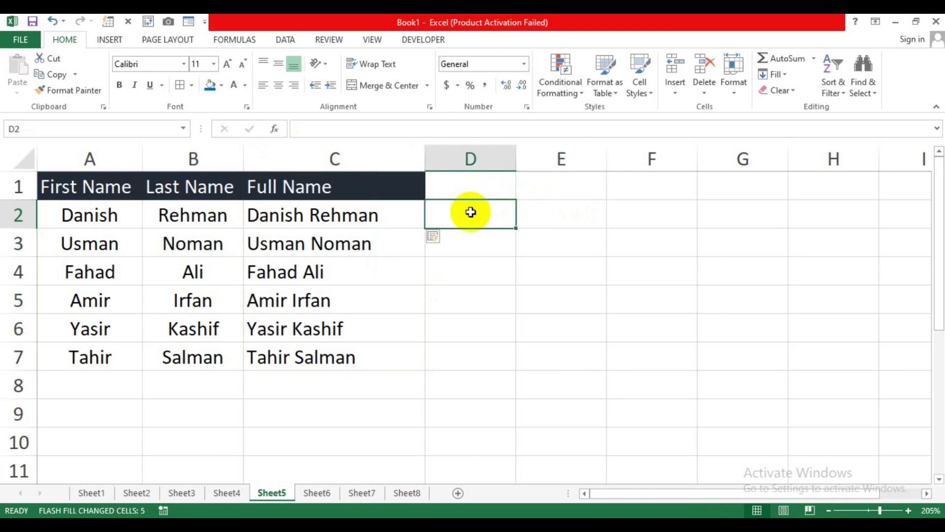
pyautogui.write('Danish')
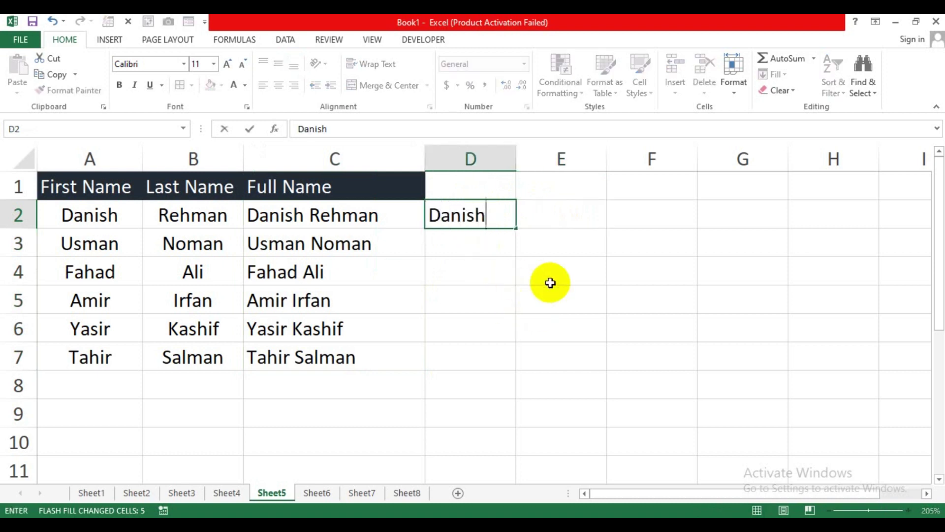
pyautogui.press('Tab')
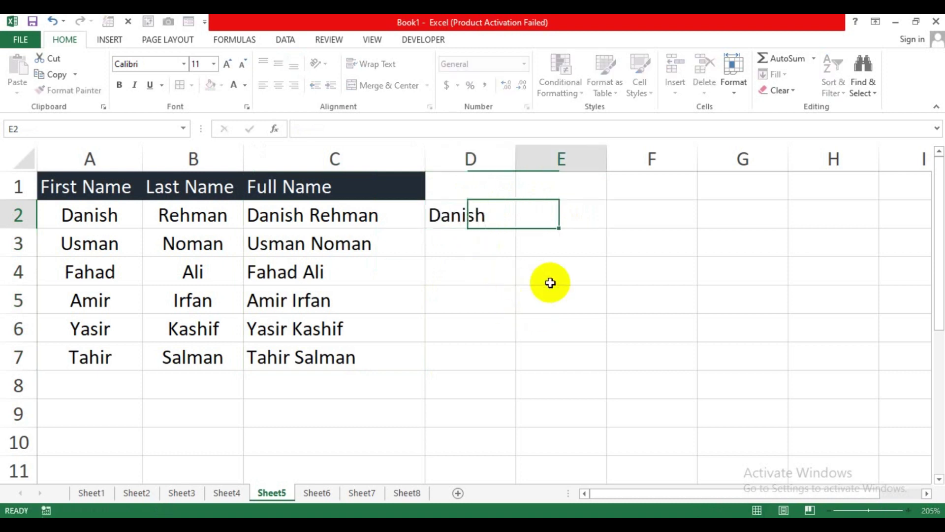
pyautogui.write('Rehman')
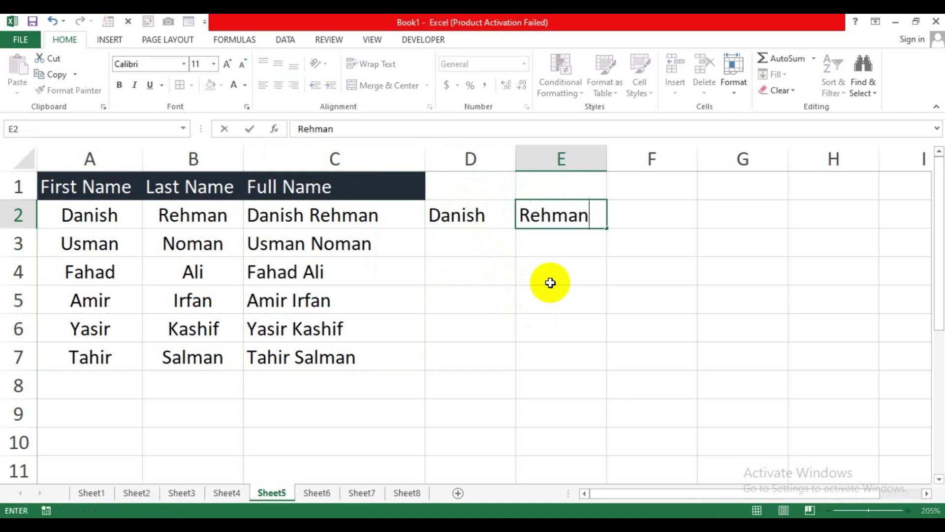
pyautogui.press('Return')
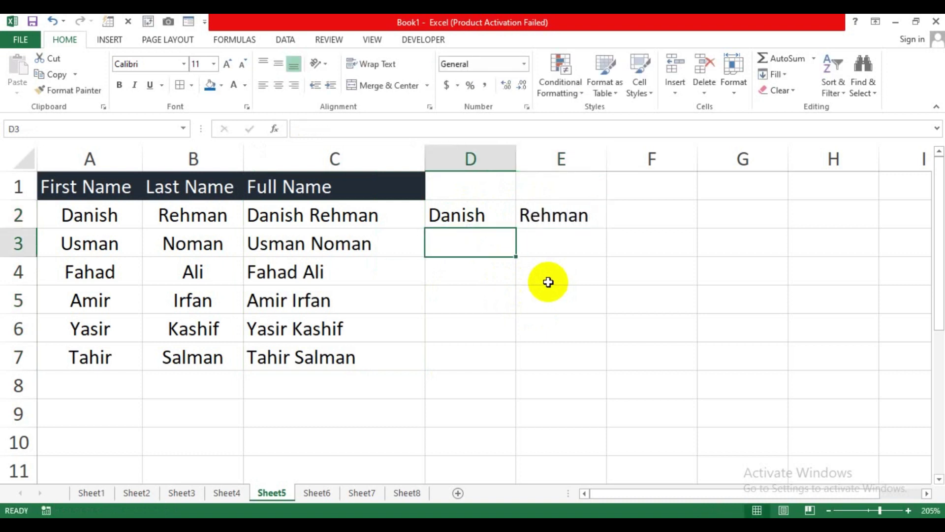
# - Flash Fill columns D and E from the examples in D2 and E2, and compare the split with the original names
pyautogui.click(489, 218)
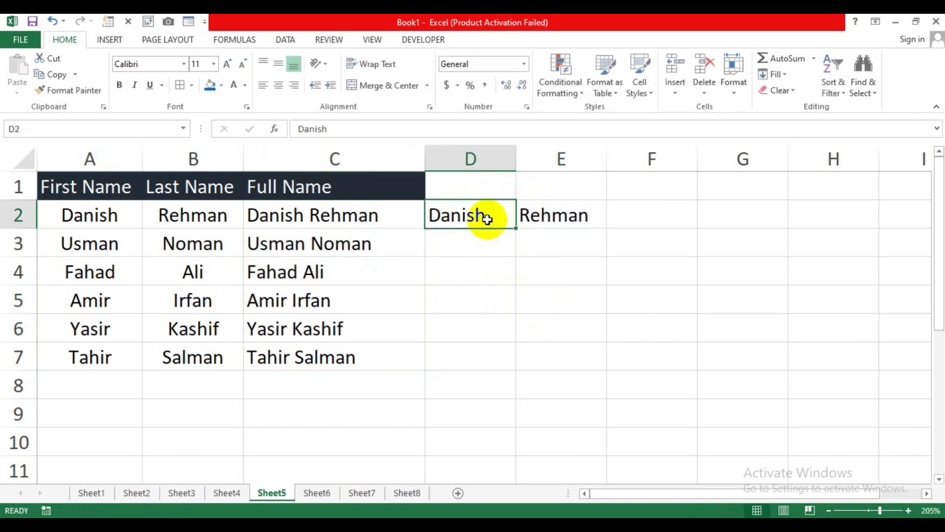
pyautogui.hotkey('ctrl', 'e')
pyautogui.click(545, 216)
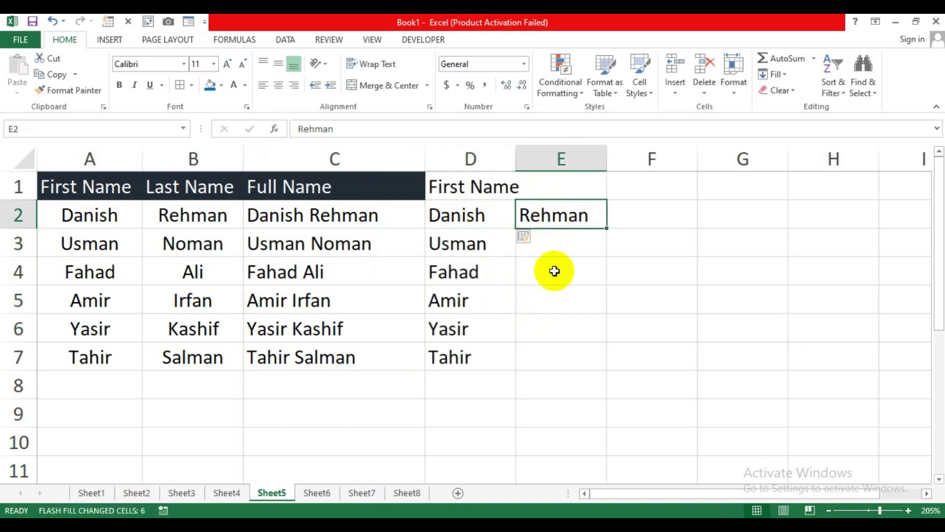
pyautogui.hotkey('ctrl', 'e')
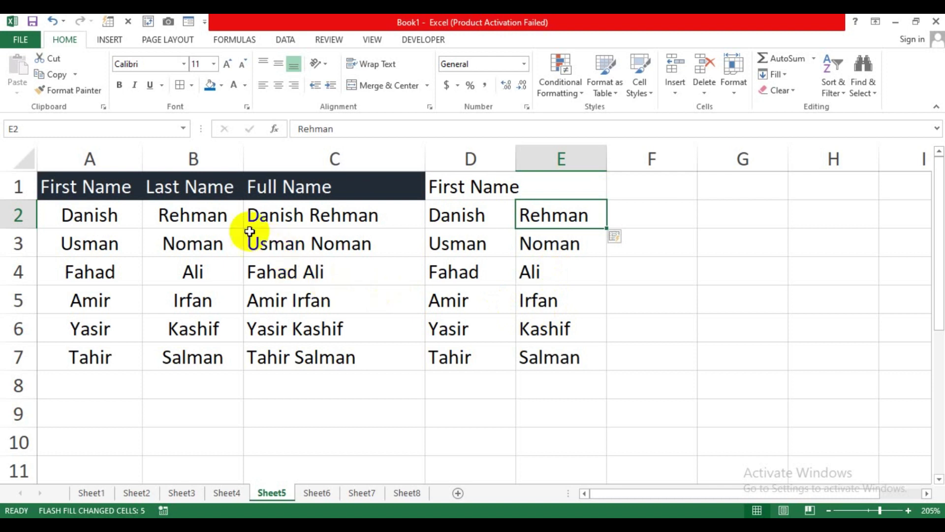
pyautogui.moveTo(93, 213); pyautogui.dragTo(186, 213)
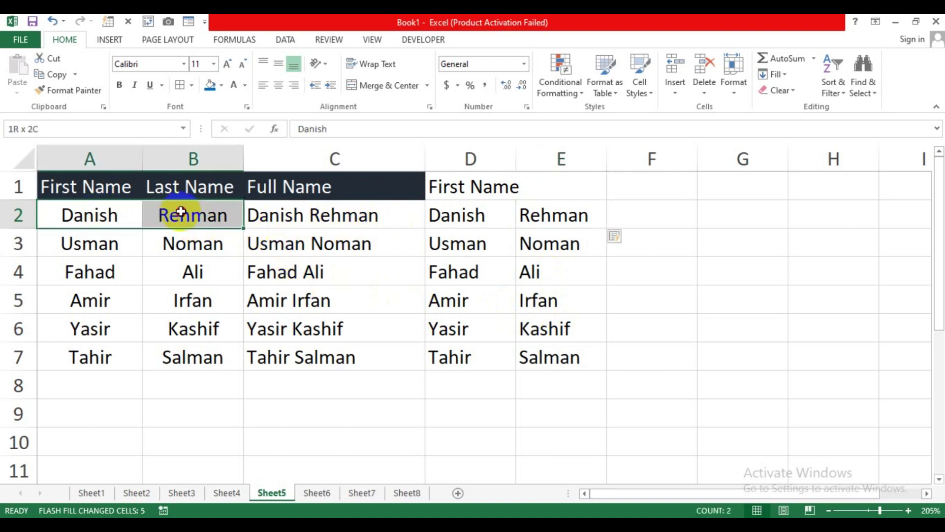
pyautogui.click(307, 212)
pyautogui.moveTo(306, 212); pyautogui.dragTo(363, 363)
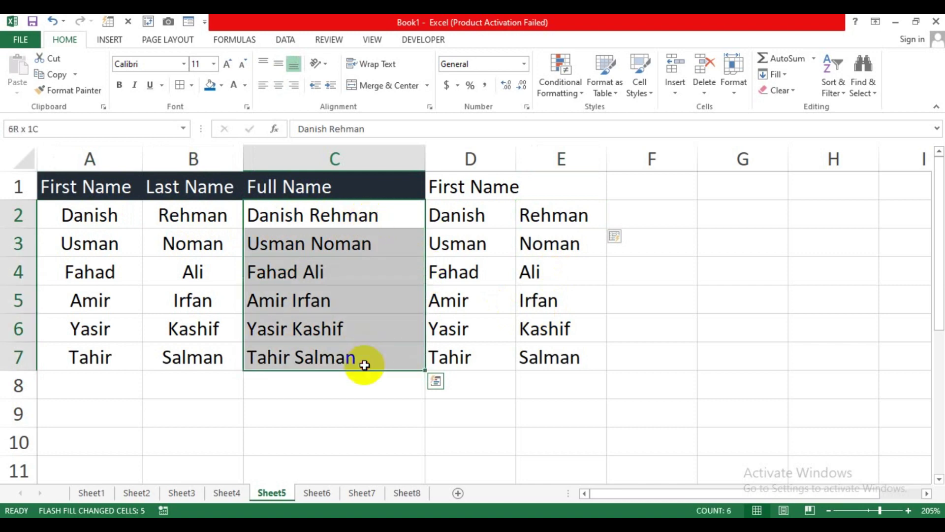
pyautogui.moveTo(449, 219); pyautogui.dragTo(536, 365)
pyautogui.click(512, 394)
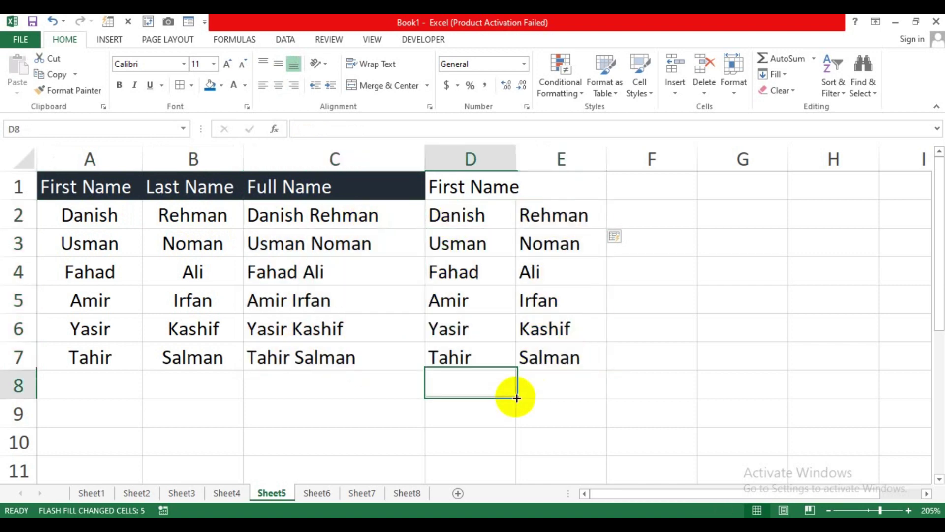
# - Open Sheet6 and examine the account numbers in column A and the masking formula in B2
pyautogui.click(326, 493)
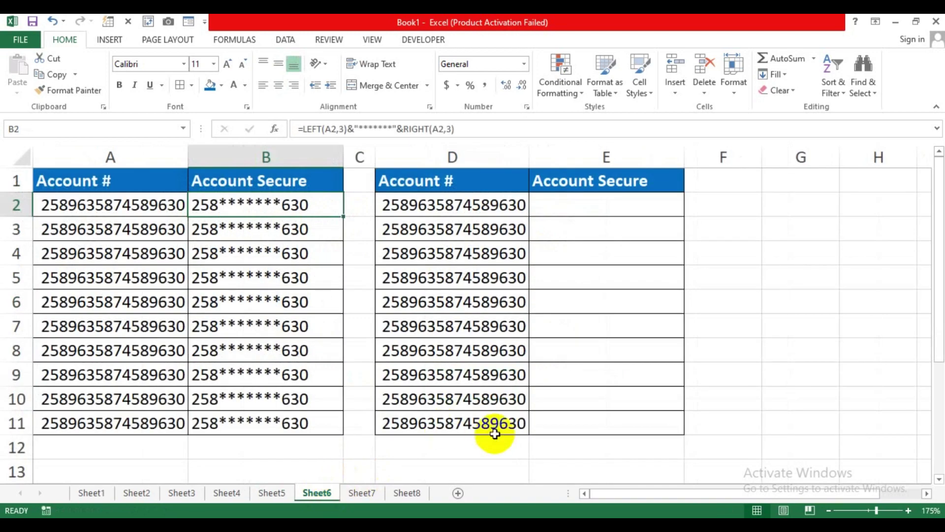
pyautogui.click(492, 446)
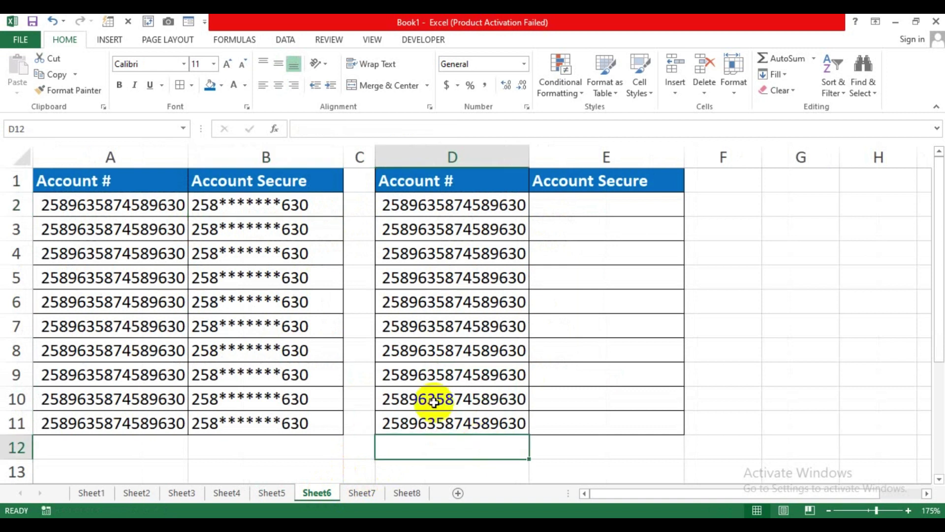
pyautogui.click(354, 286)
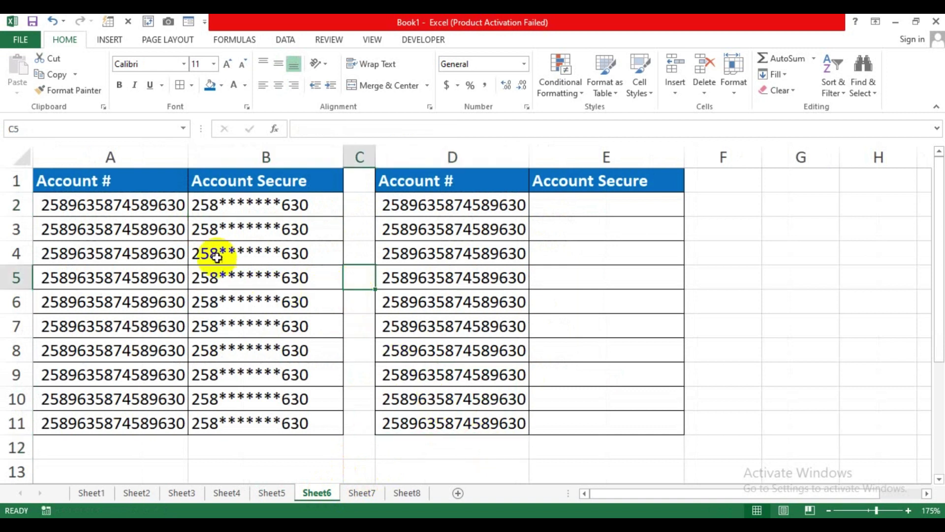
pyautogui.moveTo(117, 180); pyautogui.dragTo(117, 279)
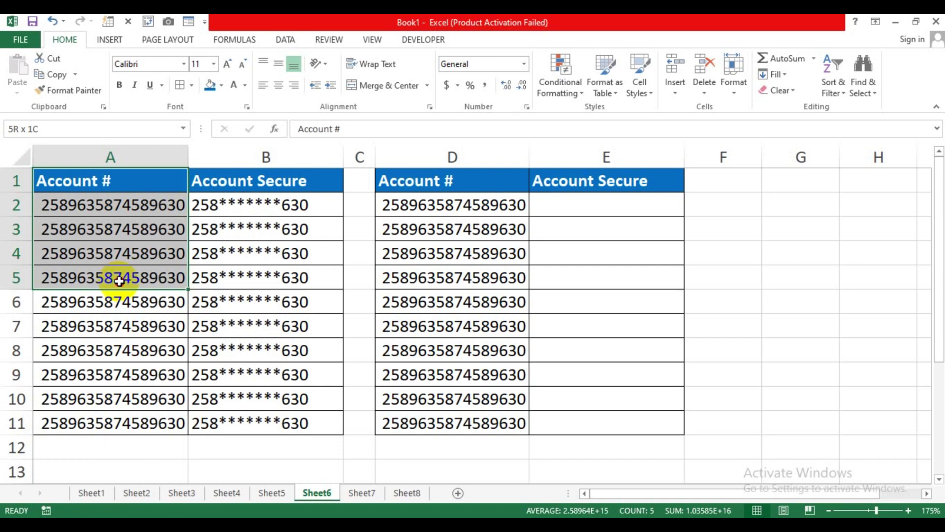
pyautogui.moveTo(119, 281); pyautogui.dragTo(120, 278)
pyautogui.moveTo(151, 204); pyautogui.dragTo(144, 416)
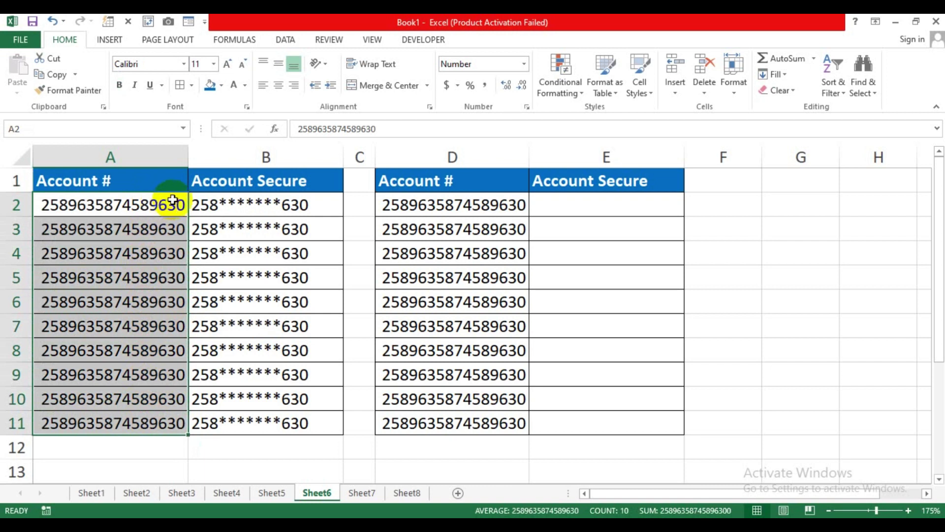
pyautogui.click(253, 205)
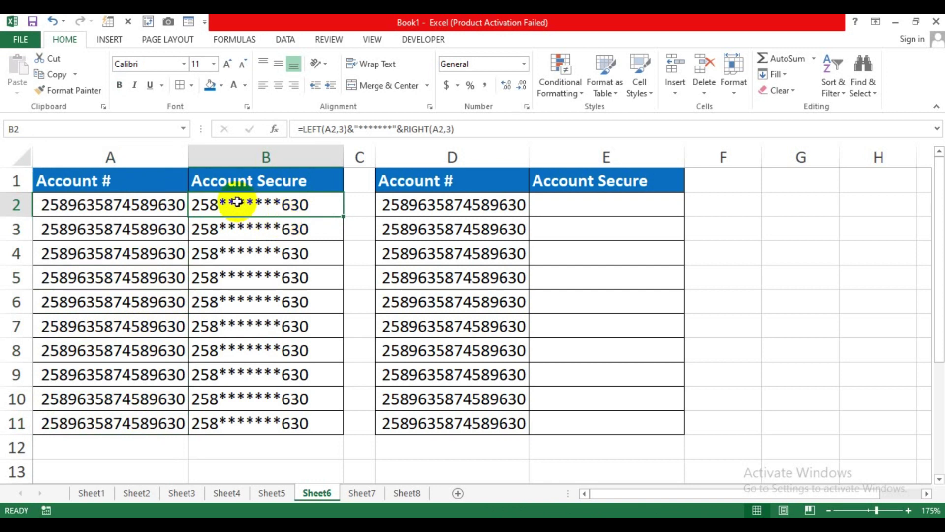
pyautogui.click(353, 257)
# - Enter the formula =LEFT(D2,3)&"*******"&RIGHT(D2,3) in E2 to mask the account number in D2
pyautogui.click(577, 204)
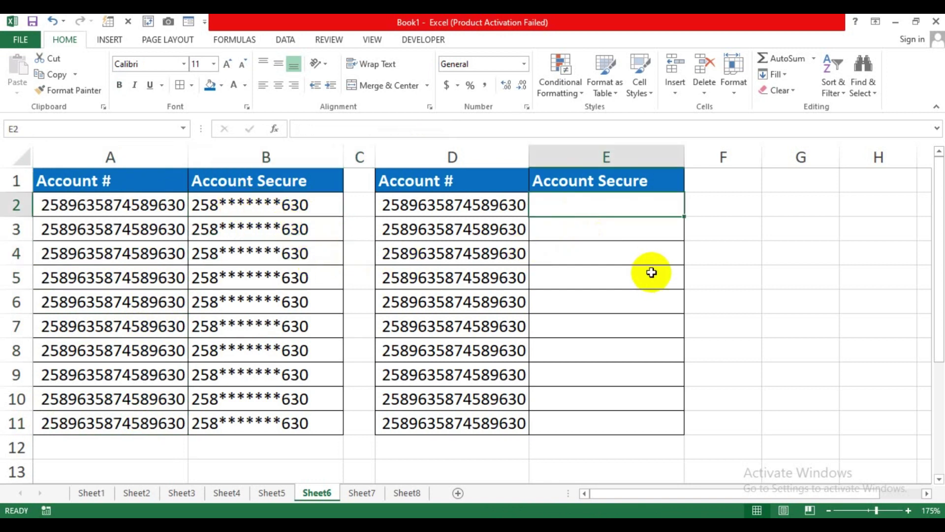
pyautogui.write('=lef')
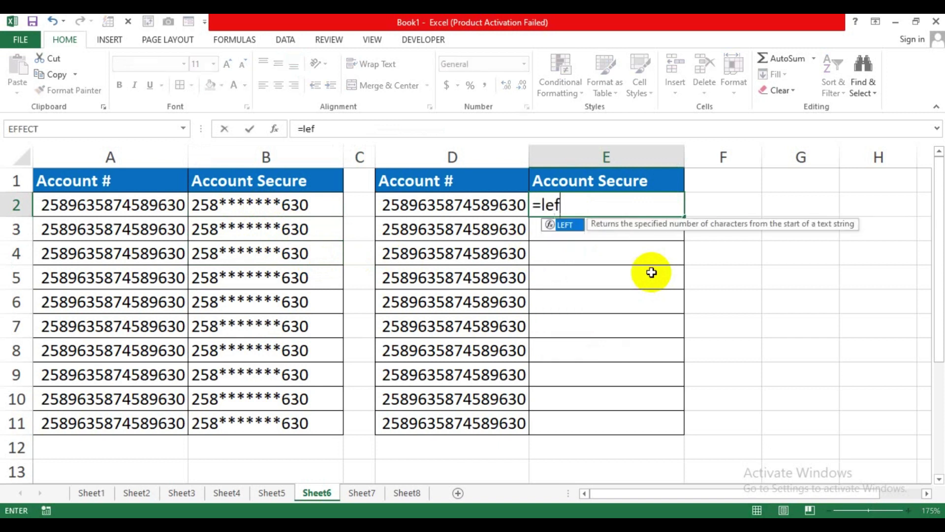
pyautogui.press('Tab')
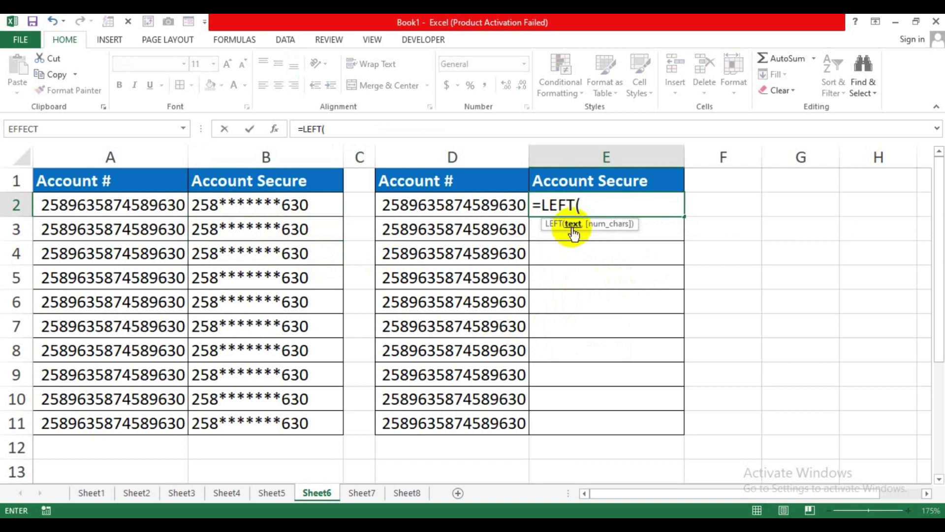
pyautogui.click(448, 207)
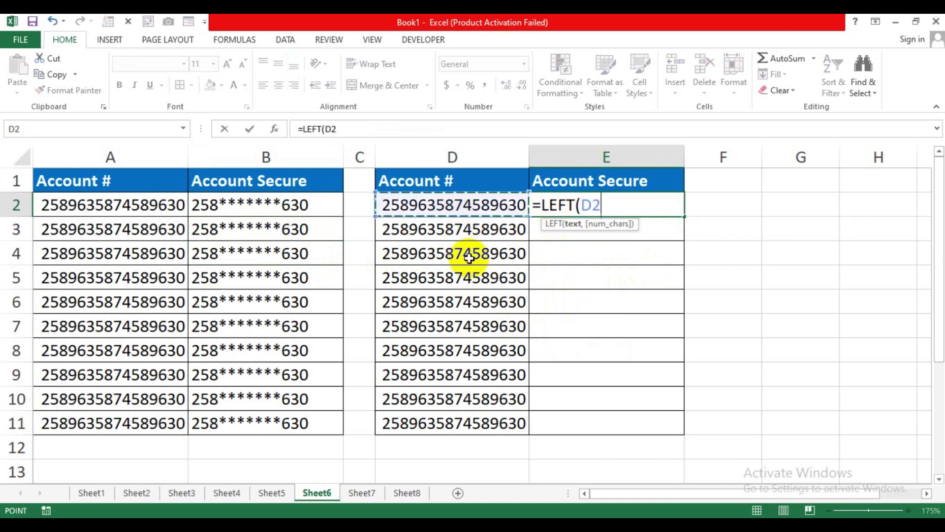
pyautogui.write(',')
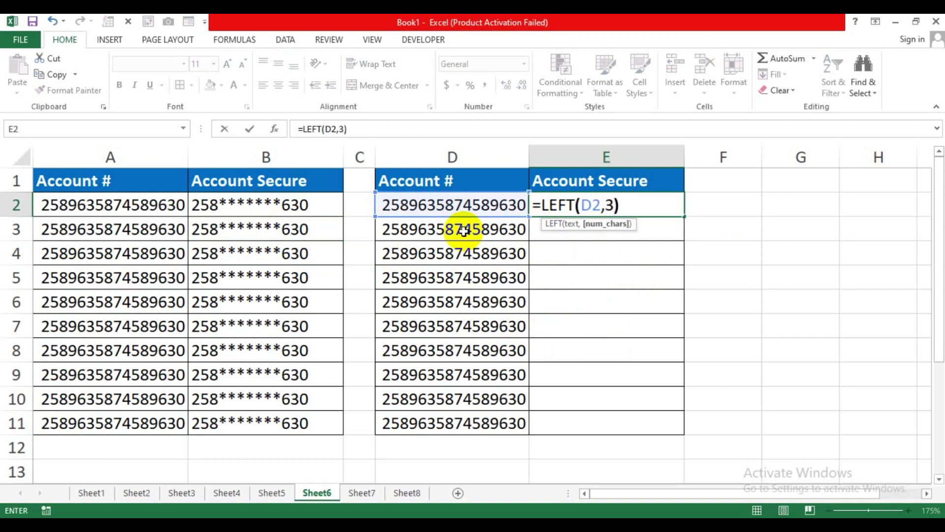
pyautogui.write('3)&"*******"&')
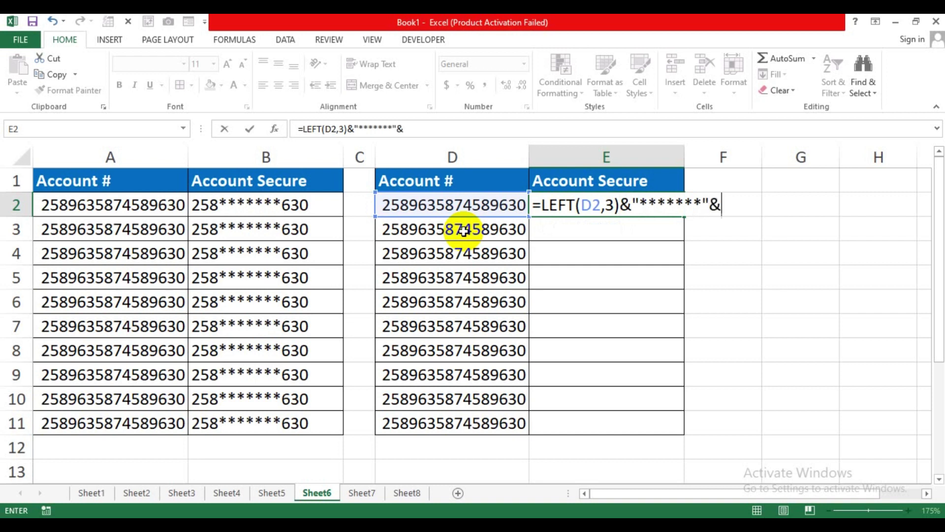
pyautogui.write('rig')
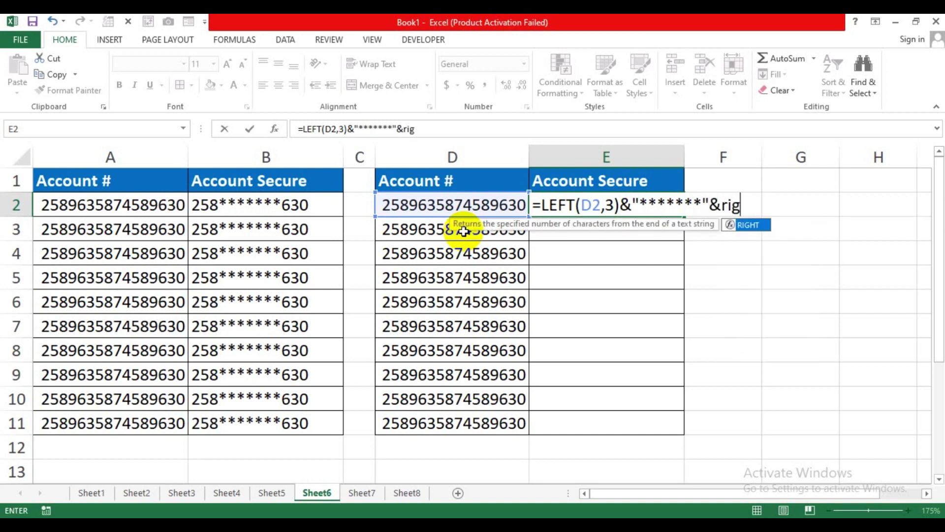
pyautogui.write('h')
pyautogui.press('Tab')
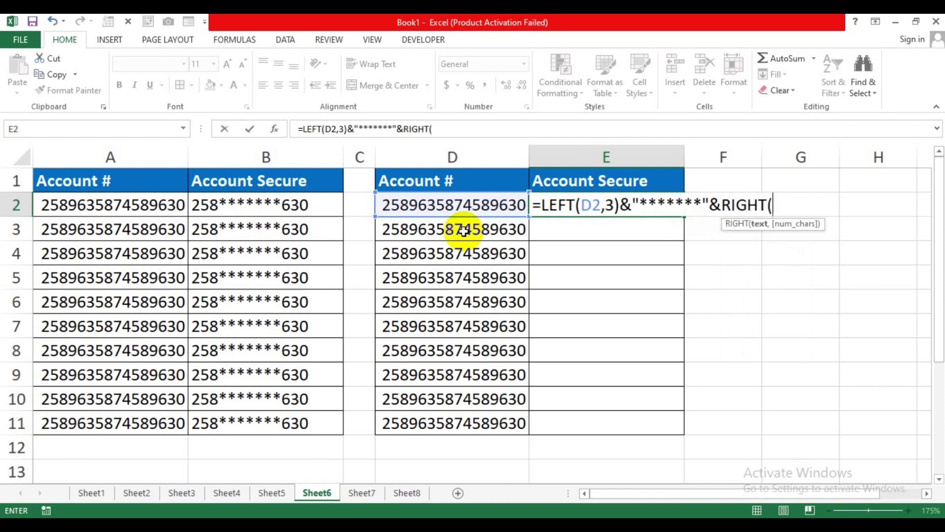
pyautogui.click(481, 204)
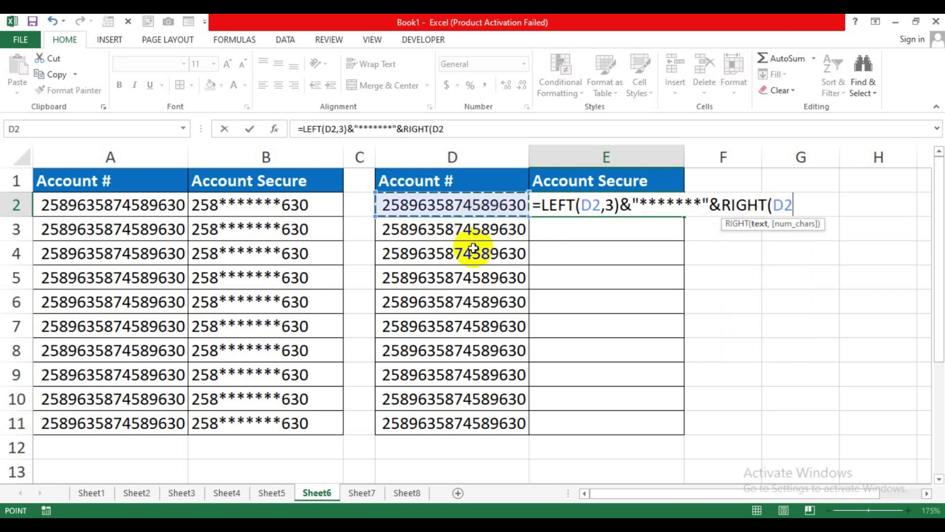
pyautogui.write(',3')
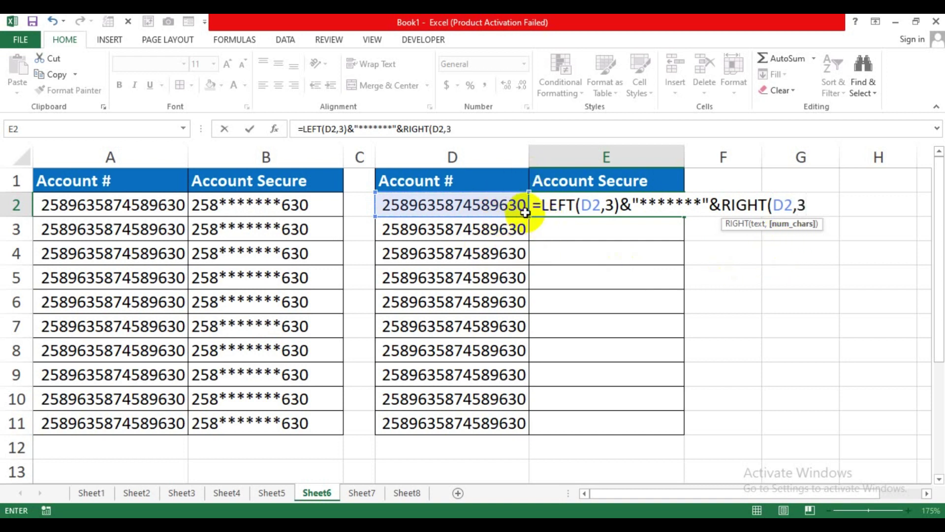
pyautogui.press('Return')
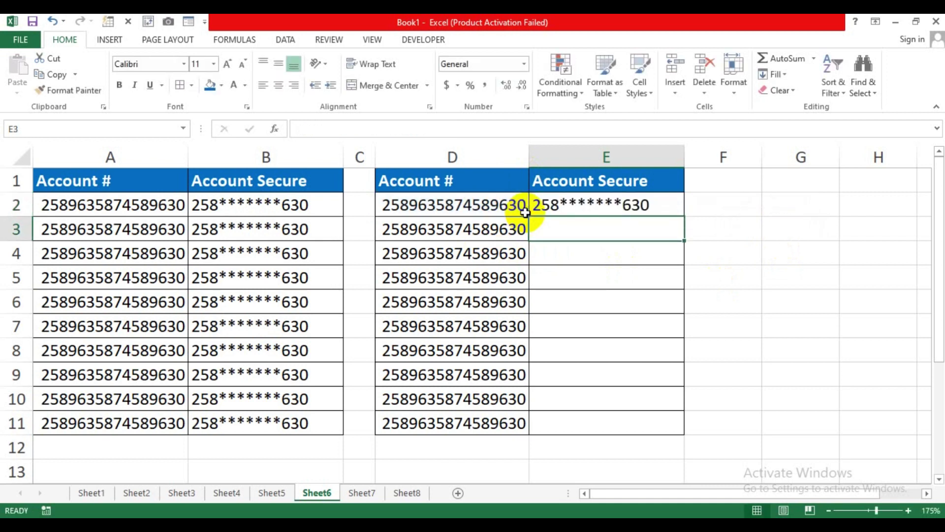
# - Fill the masking formula from E2 down to E11 and compare the masked column with the account numbers in column D
pyautogui.click(545, 209)
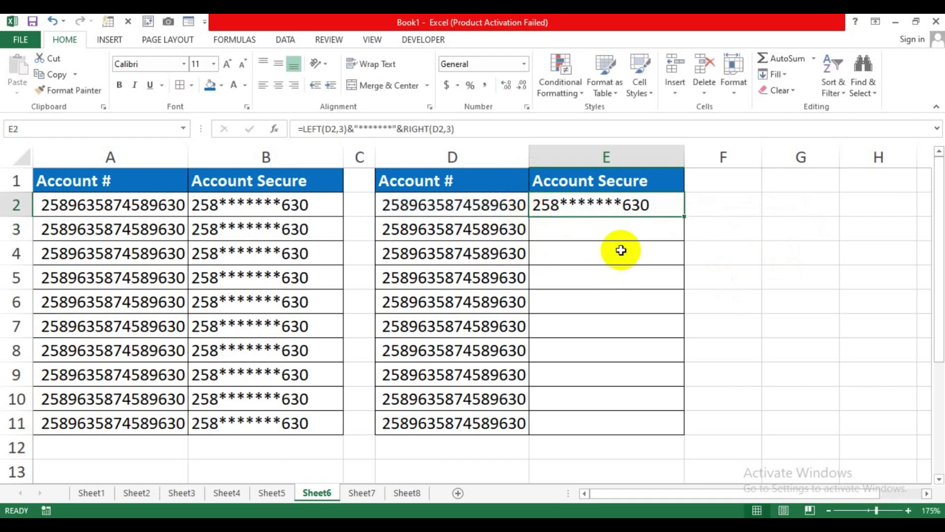
pyautogui.moveTo(684, 216); pyautogui.dragTo(670, 427)
pyautogui.moveTo(450, 207); pyautogui.dragTo(455, 423)
pyautogui.moveTo(584, 207); pyautogui.dragTo(591, 418)
pyautogui.click(571, 448)
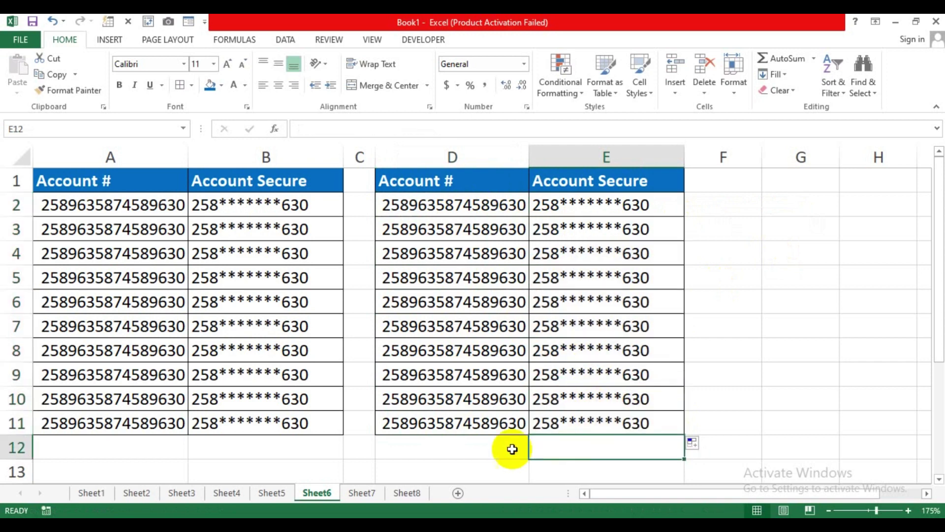
# - Open Sheet7 and examine the employee table in A1:C16, including rows 5 and 6
pyautogui.click(381, 495)
pyautogui.click(410, 275)
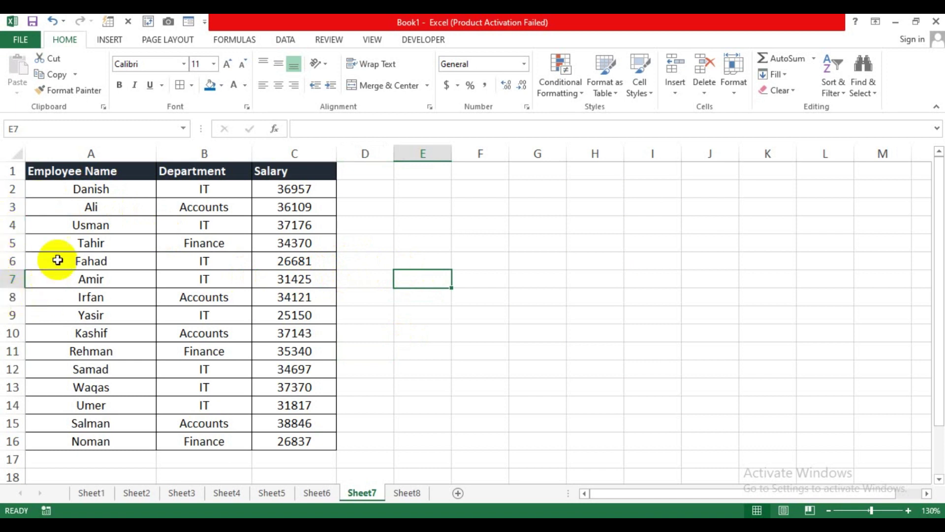
pyautogui.moveTo(42, 170); pyautogui.dragTo(294, 437)
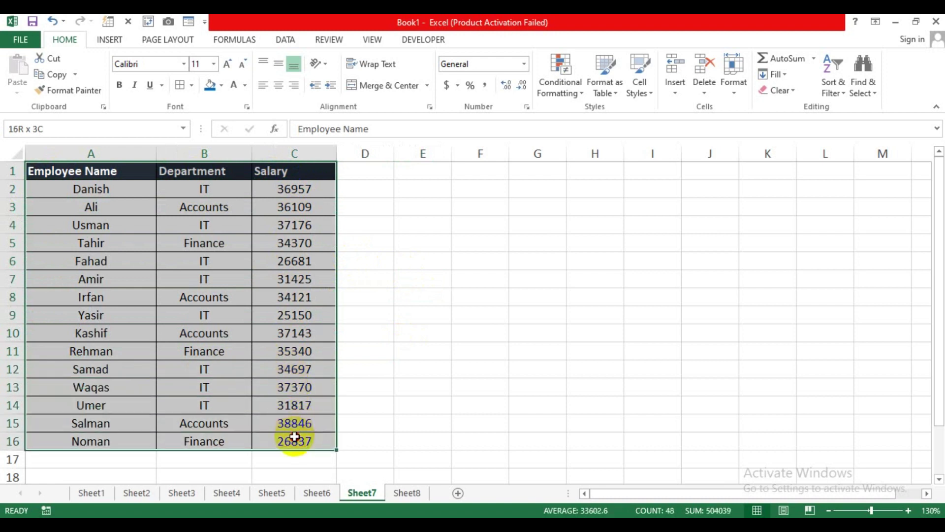
pyautogui.click(399, 329)
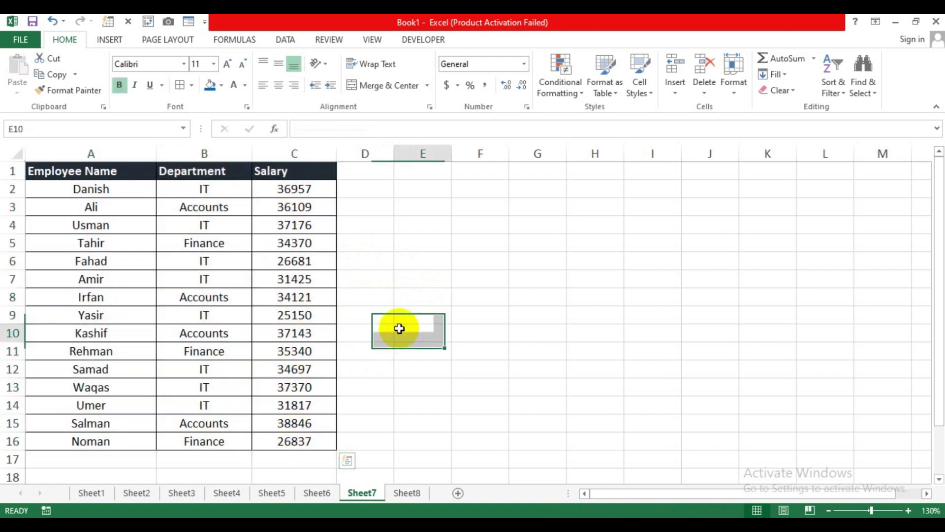
pyautogui.click(14, 246)
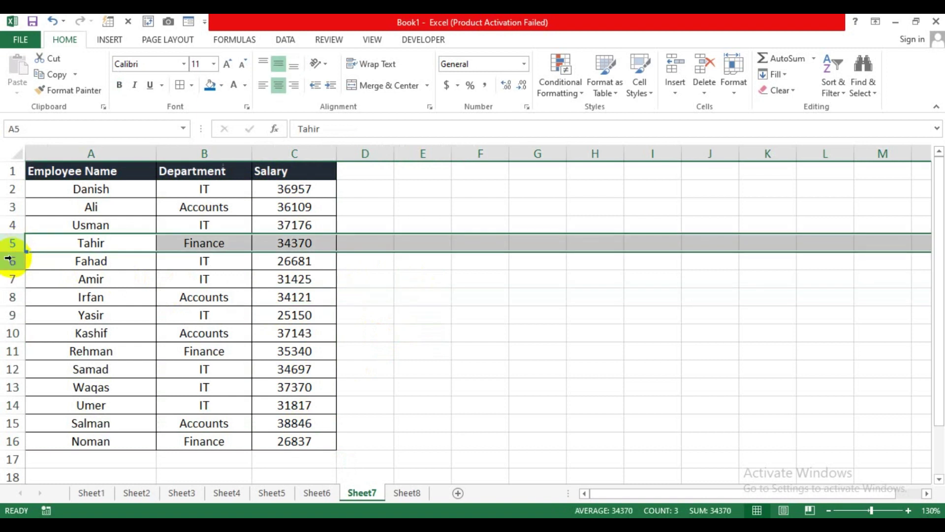
pyautogui.click(10, 261)
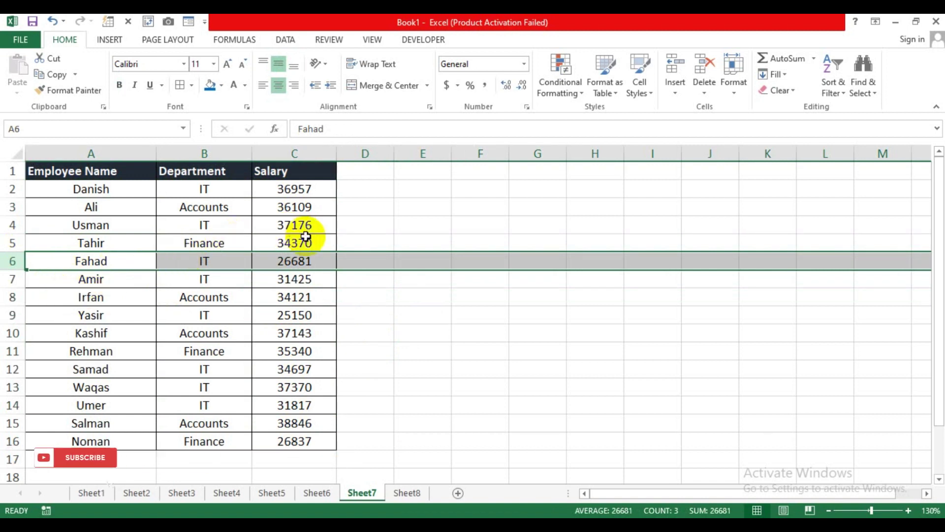
pyautogui.click(422, 280)
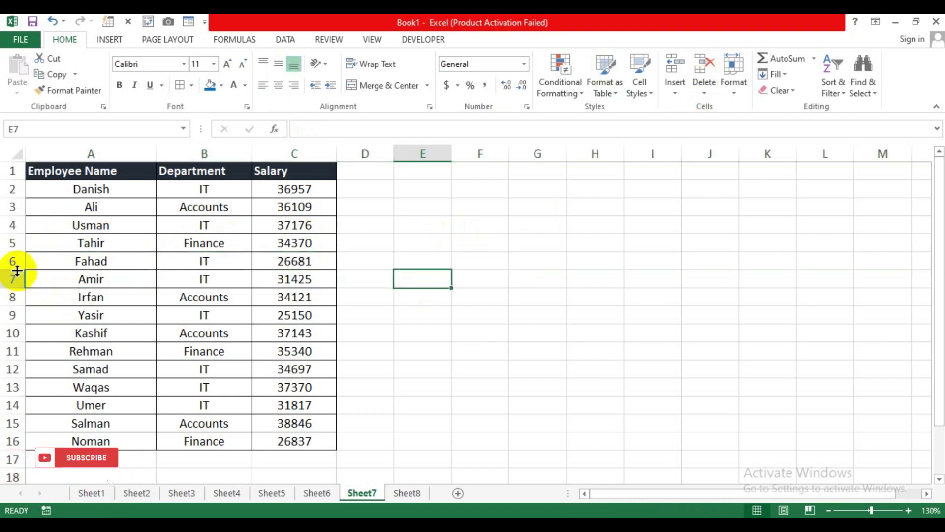
# - Insert a blank sheet row above row 6 on Sheet7 and undo the insertion
pyautogui.click(5, 261)
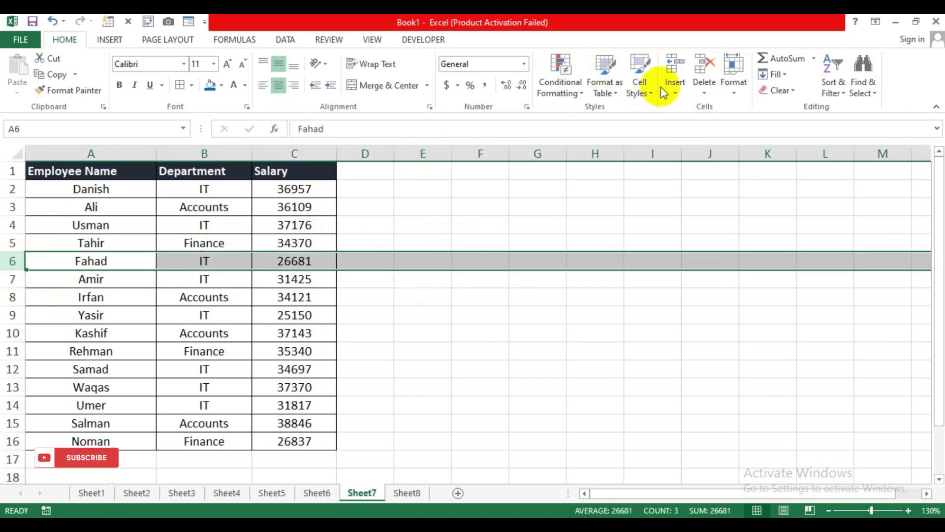
pyautogui.click(677, 88)
pyautogui.click(707, 127)
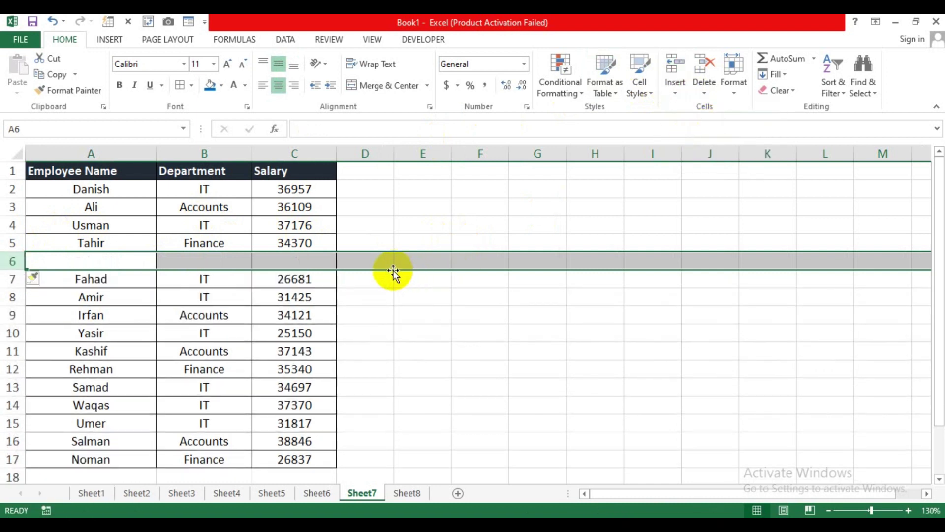
pyautogui.hotkey('ctrl', 'z')
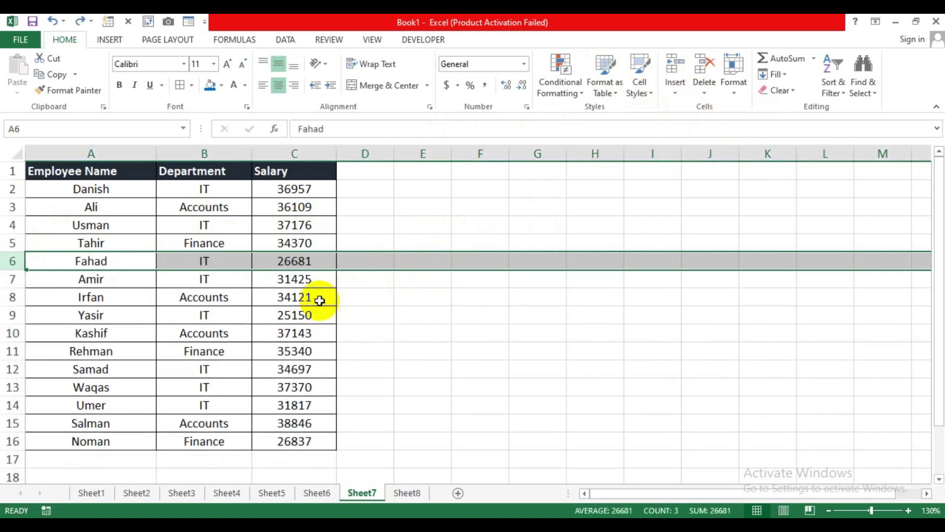
# - Insert two blank rows directly below row 6 in the Sheet7 employee table and remove them again
pyautogui.click(60, 302)
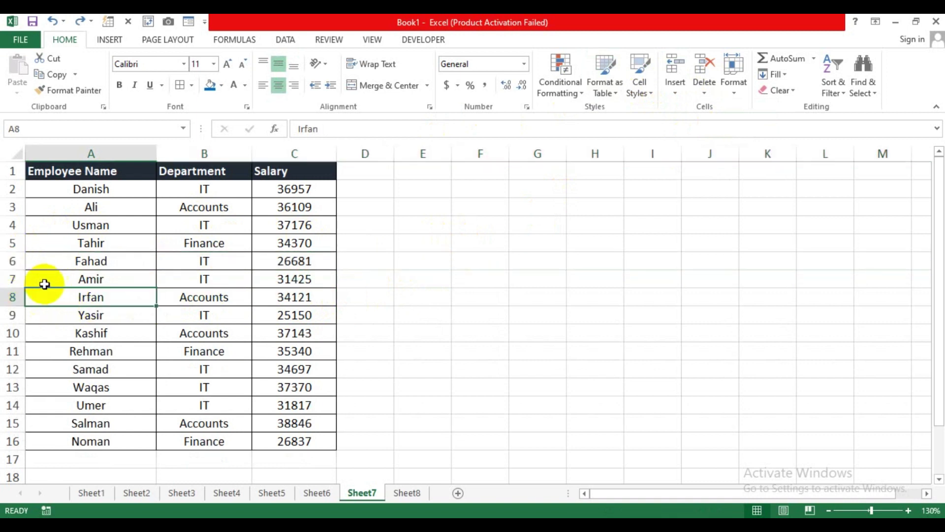
pyautogui.click(5, 262)
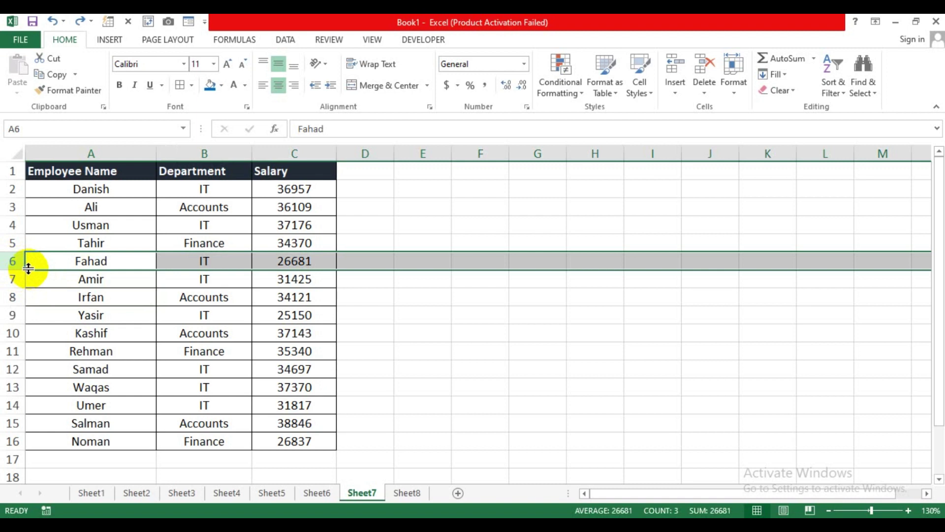
pyautogui.moveTo(28, 268); pyautogui.dragTo(24, 322)
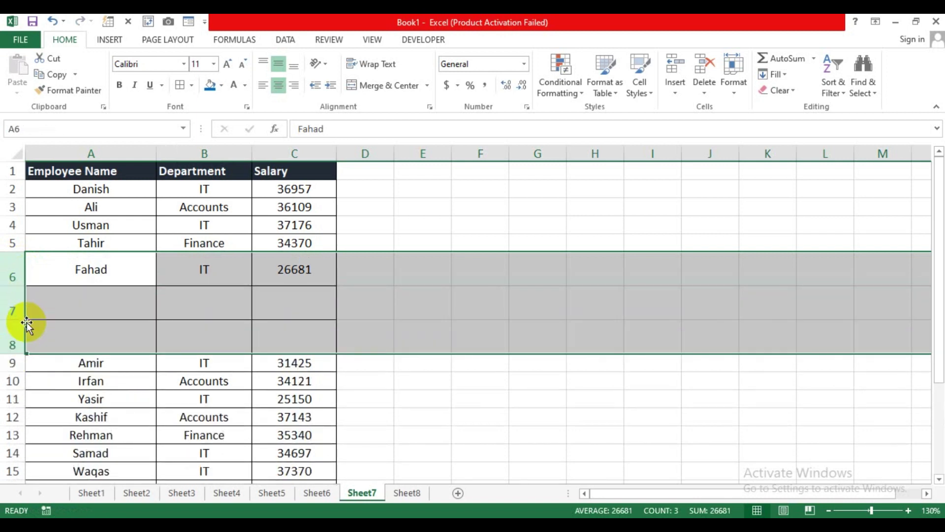
pyautogui.hotkey('ctrl', 'z')
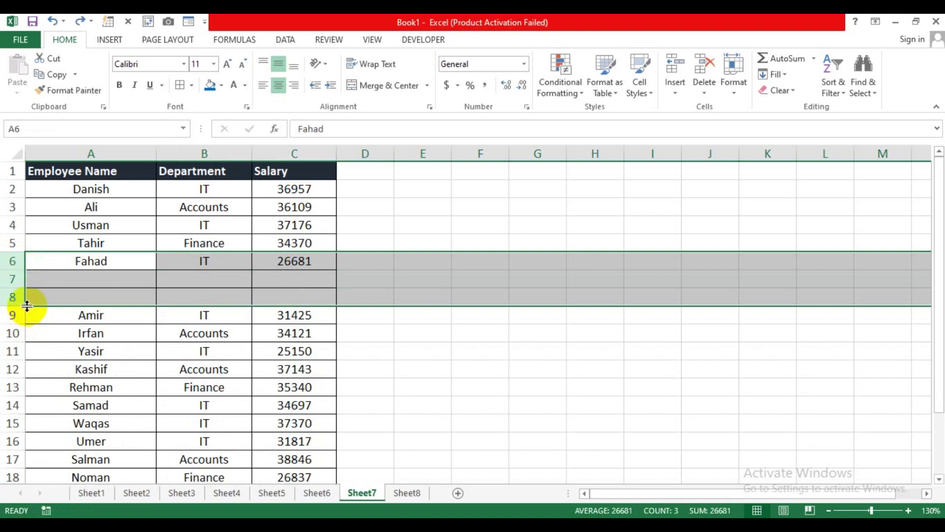
pyautogui.moveTo(27, 306); pyautogui.dragTo(31, 267)
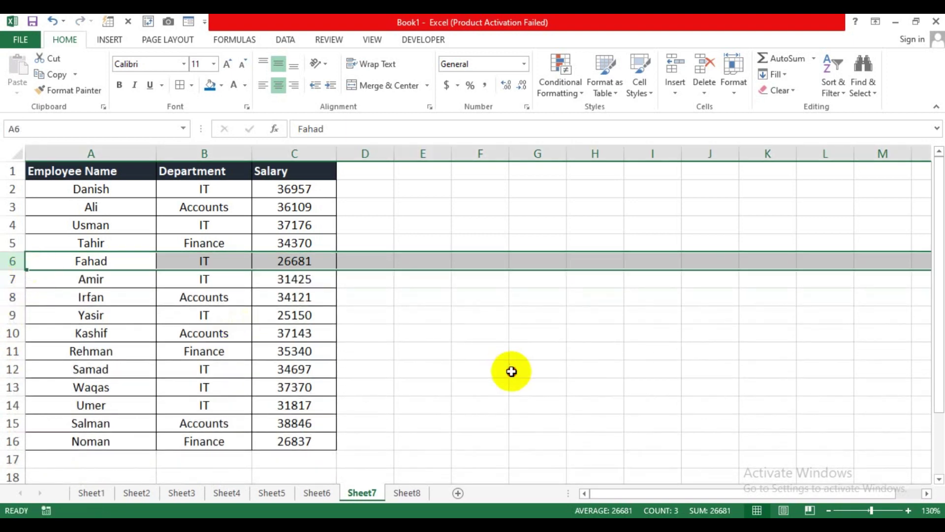
# - Open Sheet8 and look over the superscript ordinal numbers in column A
pyautogui.click(407, 492)
pyautogui.click(270, 302)
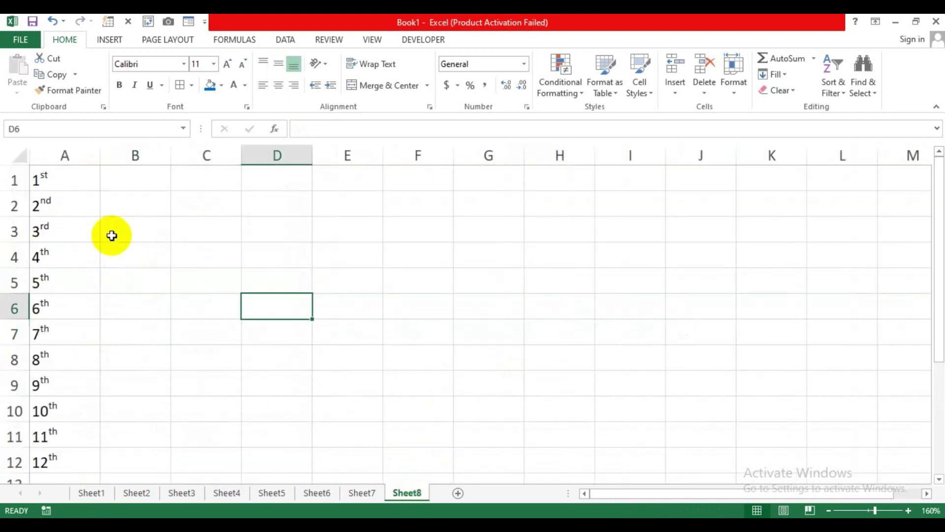
pyautogui.click(157, 285)
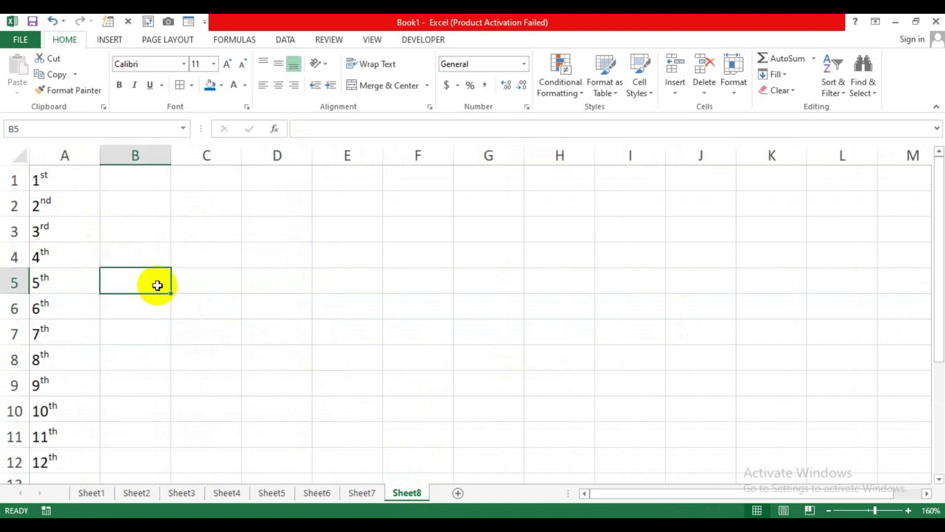
# - Examine the individual superscript ordinal entries in cells A1 through A12 on Sheet8
pyautogui.moveTo(78, 183); pyautogui.dragTo(79, 217)
pyautogui.moveTo(64, 359); pyautogui.dragTo(63, 468)
pyautogui.click(177, 333)
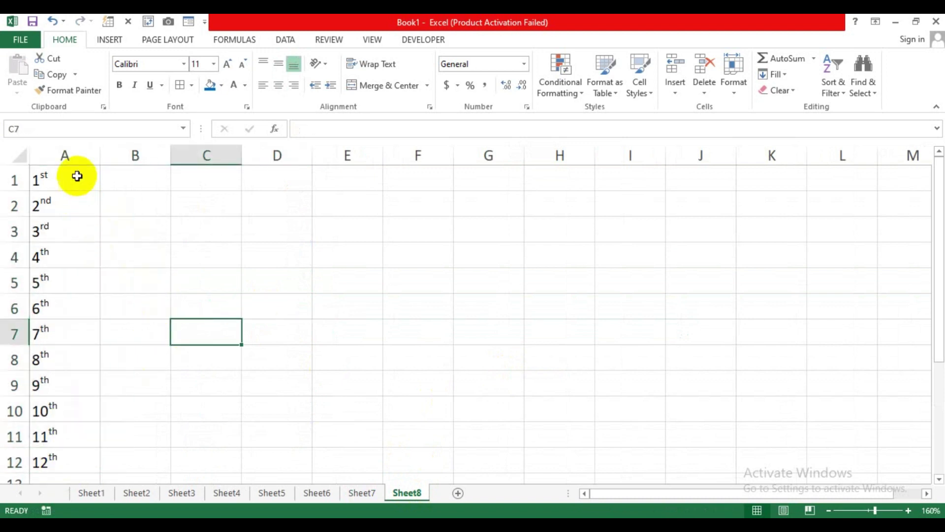
pyautogui.moveTo(76, 175); pyautogui.dragTo(46, 462)
pyautogui.click(188, 386)
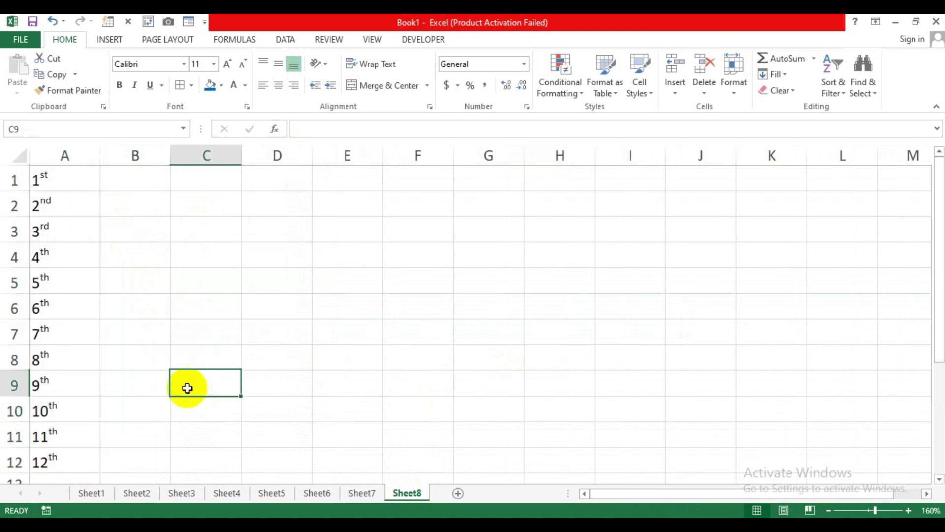
pyautogui.click(55, 184)
pyautogui.click(55, 202)
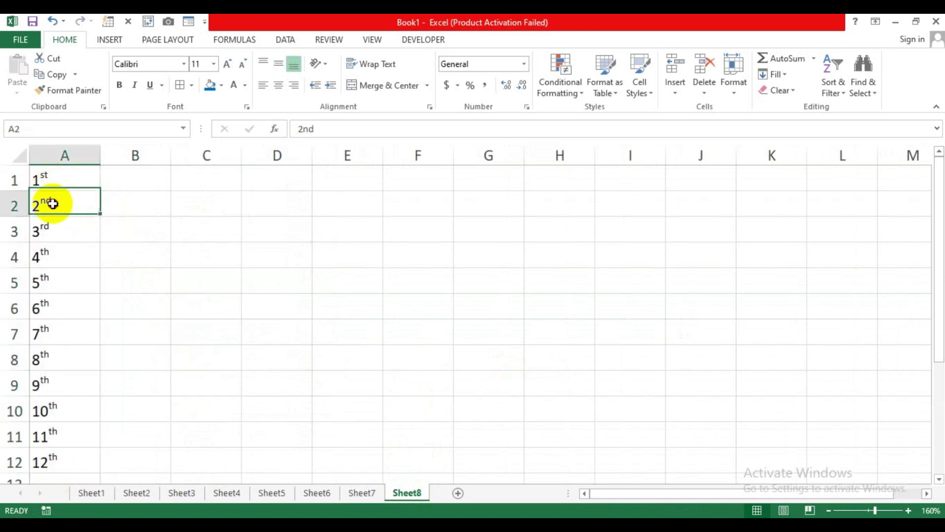
pyautogui.click(59, 228)
pyautogui.click(65, 259)
pyautogui.click(65, 282)
pyautogui.click(66, 309)
pyautogui.click(67, 339)
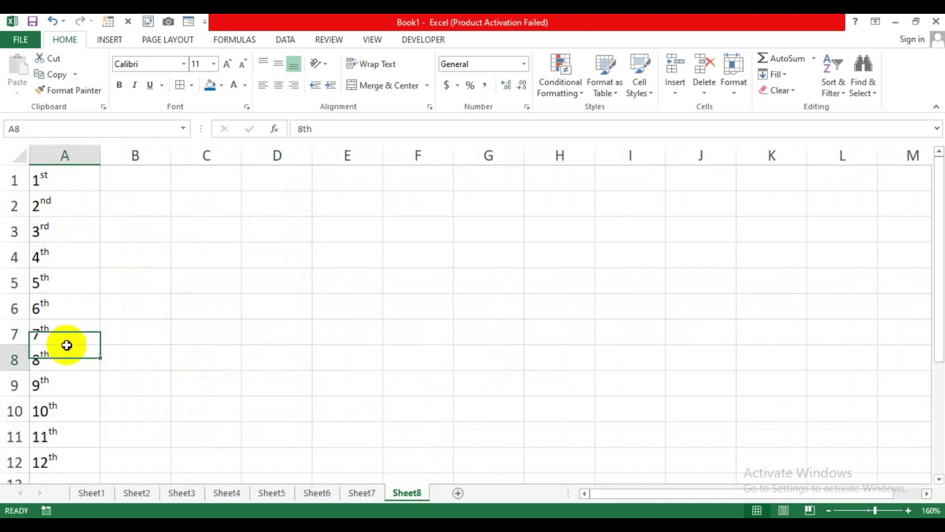
pyautogui.click(66, 358)
pyautogui.click(144, 288)
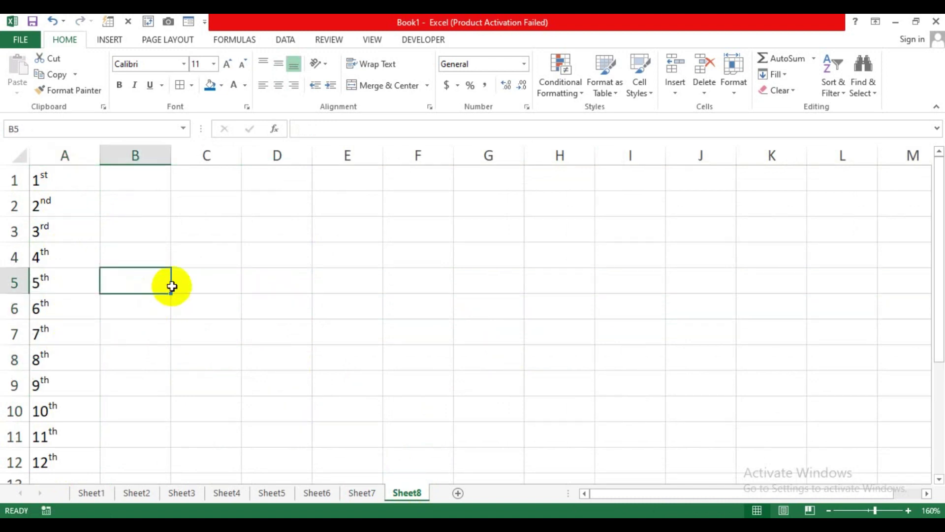
# - Enter the plain text 1st in cell B1 of Sheet8
pyautogui.click(158, 229)
pyautogui.click(138, 178)
pyautogui.write('1st')
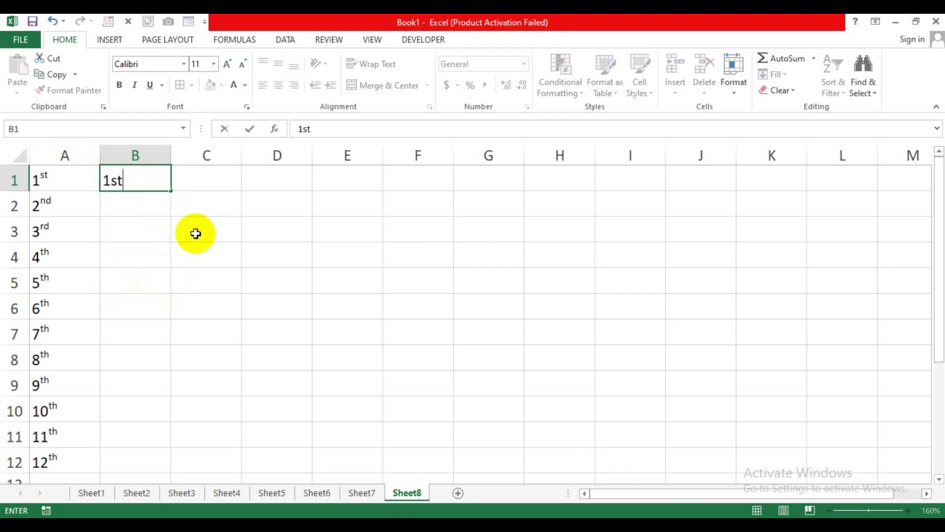
pyautogui.press('Return')
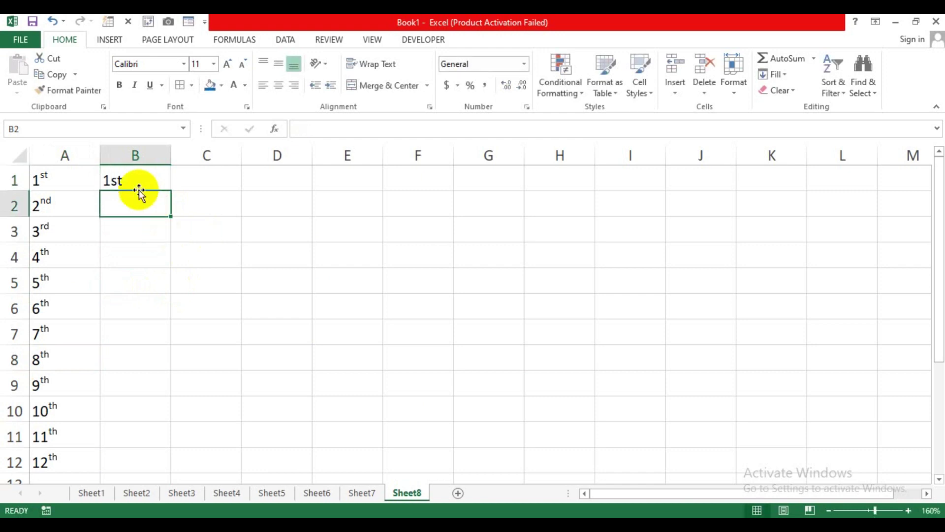
# - Format only the letters "st" of the 1st entry in cell B1 as superscript
pyautogui.doubleClick(142, 175)
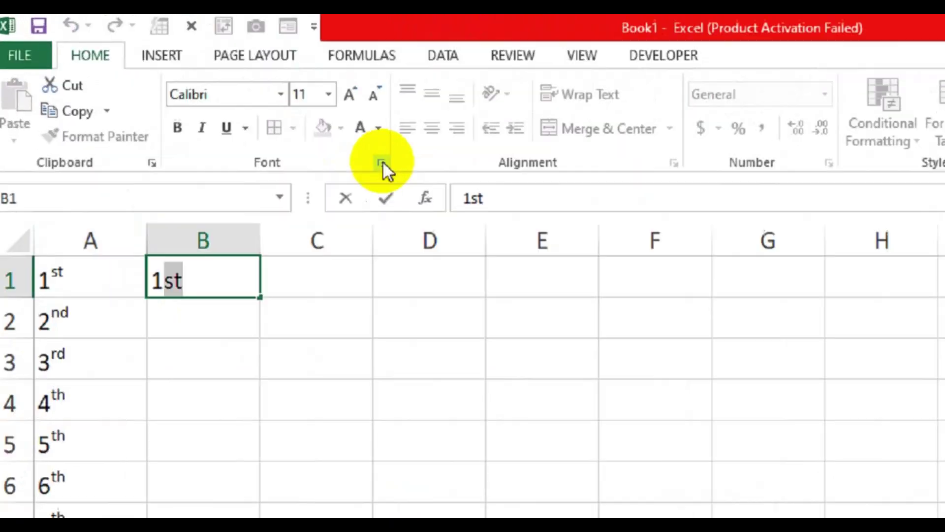
pyautogui.press('alt')
pyautogui.press('alt')
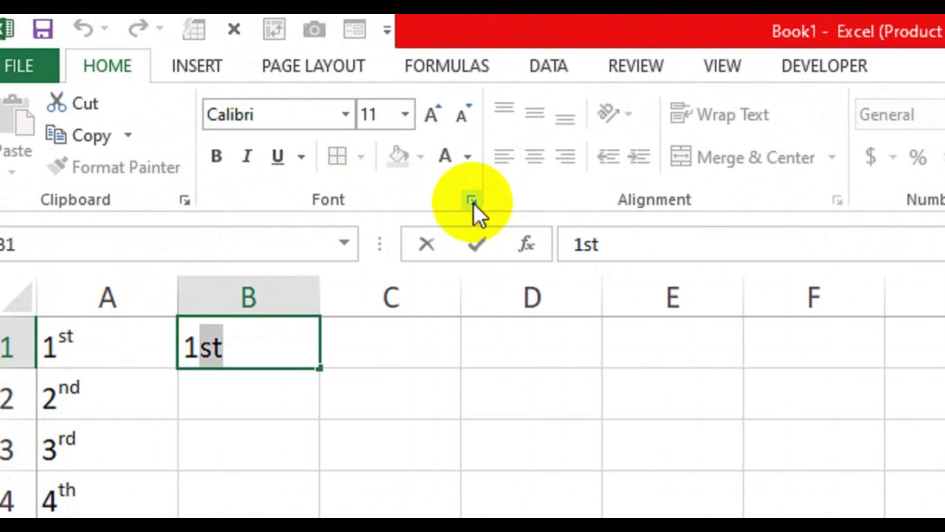
pyautogui.click(472, 200)
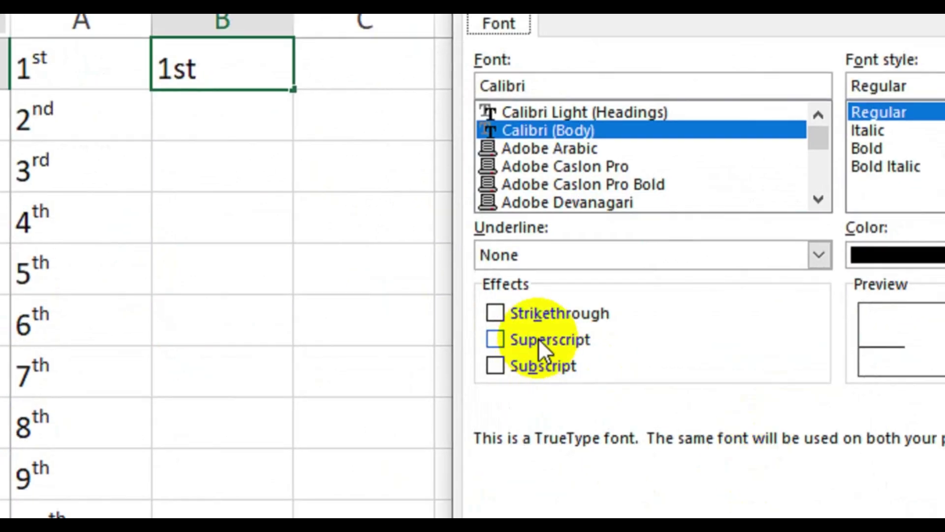
pyautogui.click(539, 339)
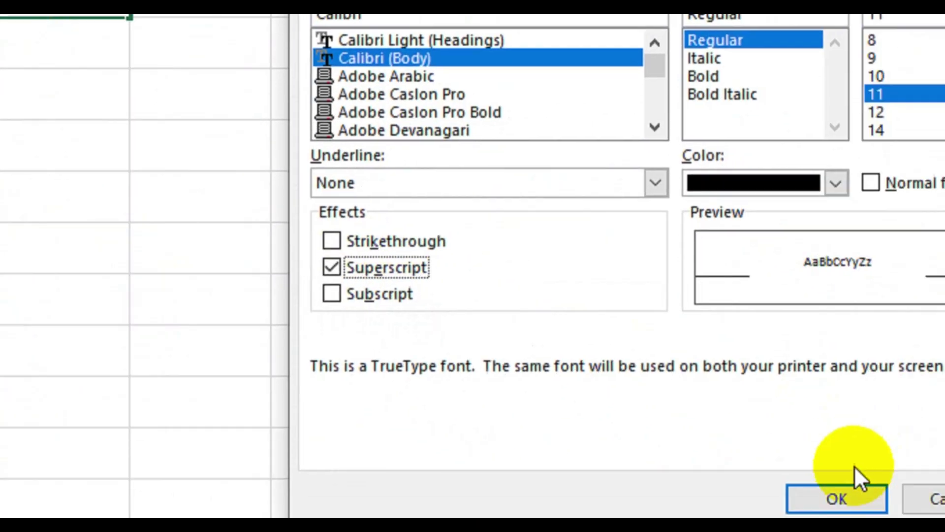
pyautogui.click(844, 493)
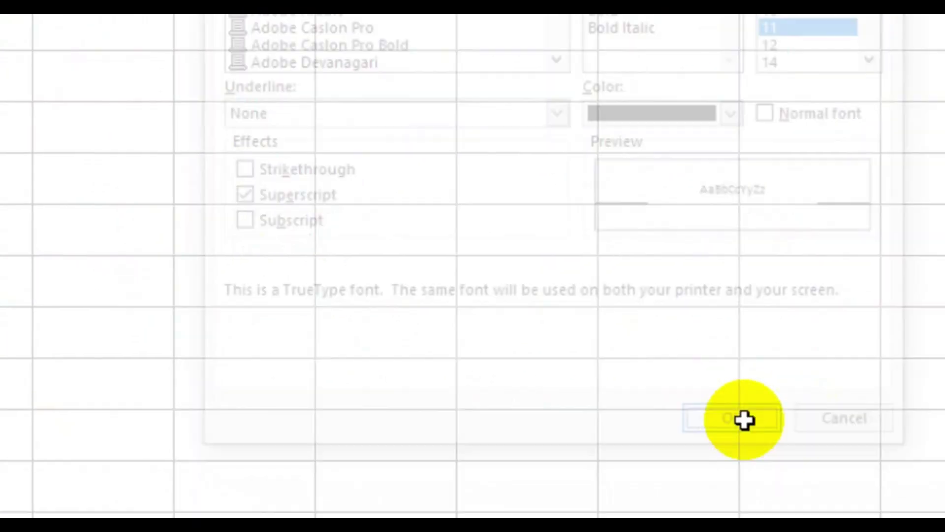
pyautogui.press('Return')
# - Fill the superscript ordinal series from B1 down to B12 and deselect the range
pyautogui.click(249, 150)
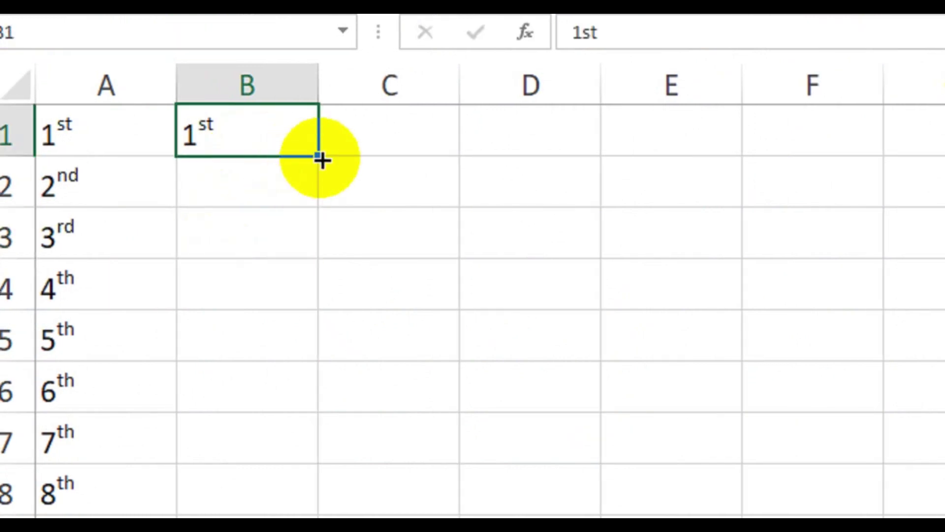
pyautogui.moveTo(321, 159); pyautogui.dragTo(243, 531)
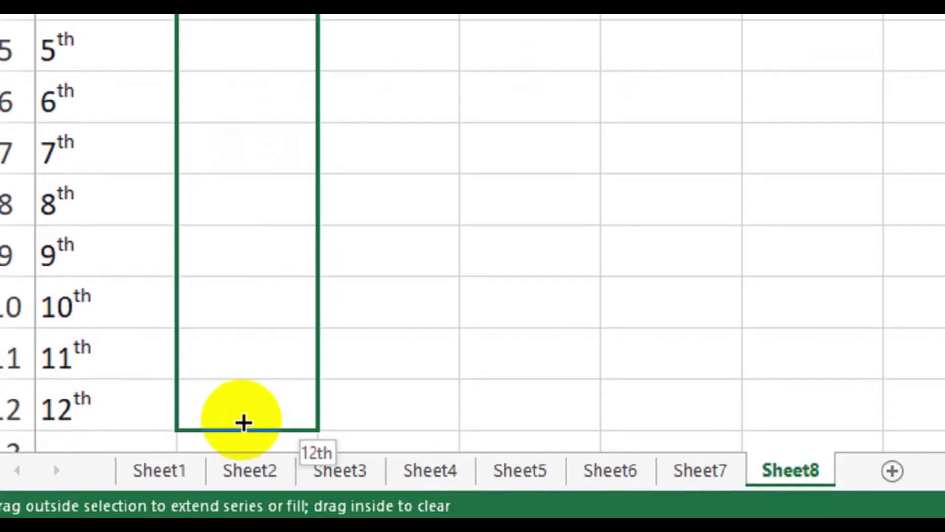
pyautogui.moveTo(243, 422); pyautogui.dragTo(243, 423)
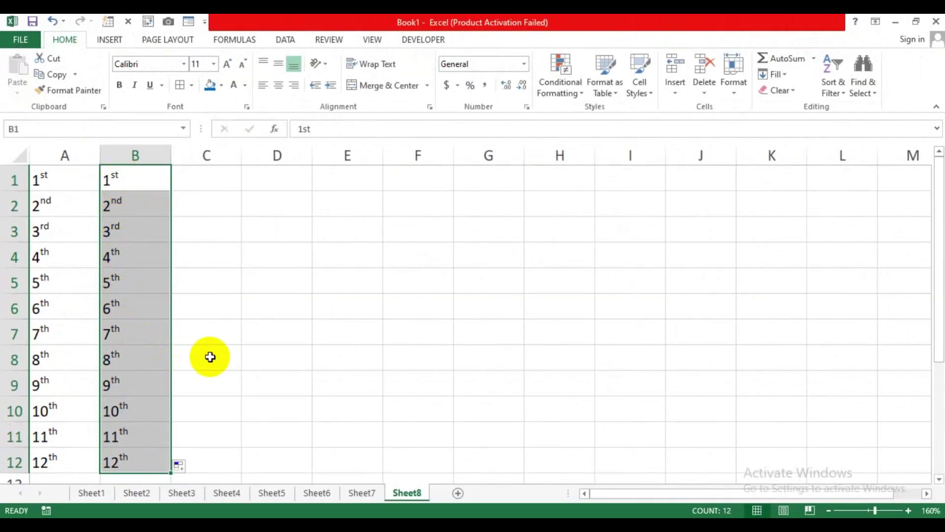
pyautogui.click(268, 357)
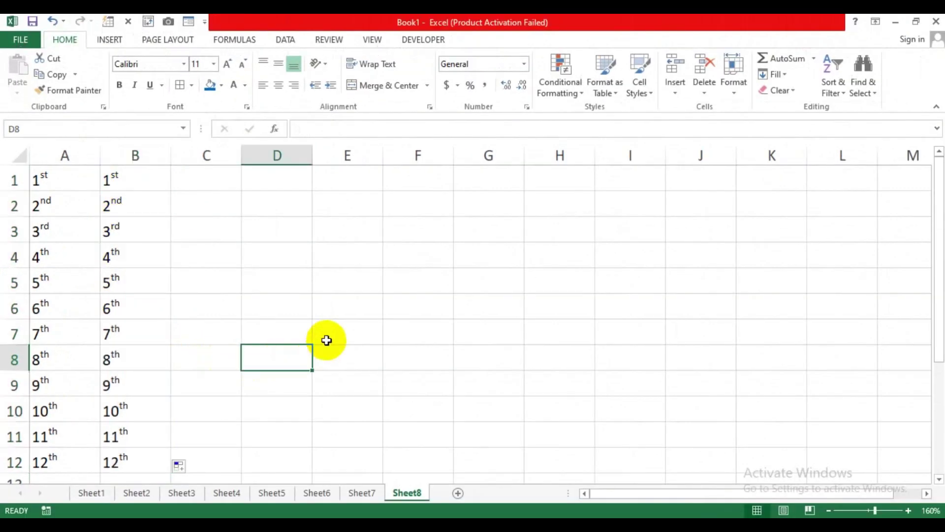